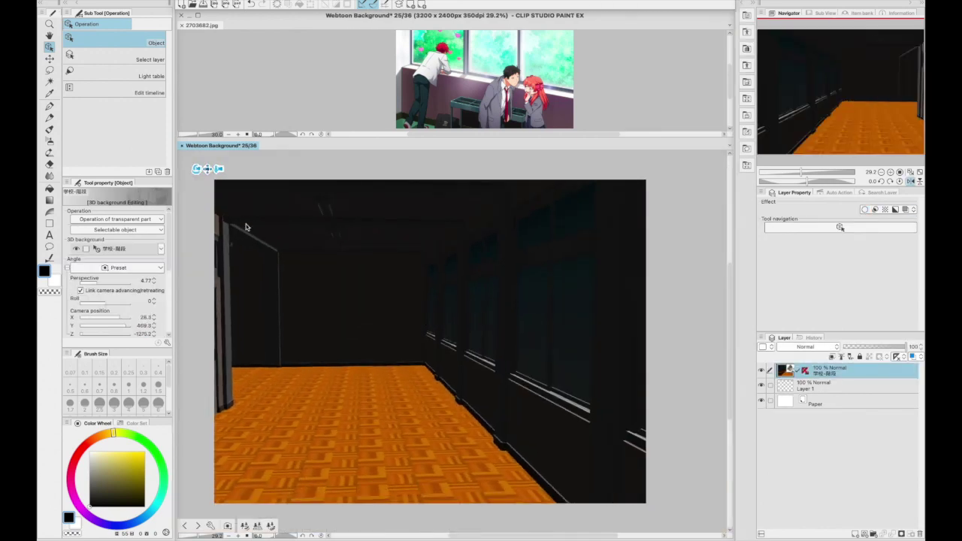
Orbit and move the 3D background's camera to frame the window wall, at about X -63, Y 474, Z -581
left_click_drag(195, 163, 369, 251)
left_click_drag(294, 285, 421, 260)
left_click_drag(220, 185, 209, 168)
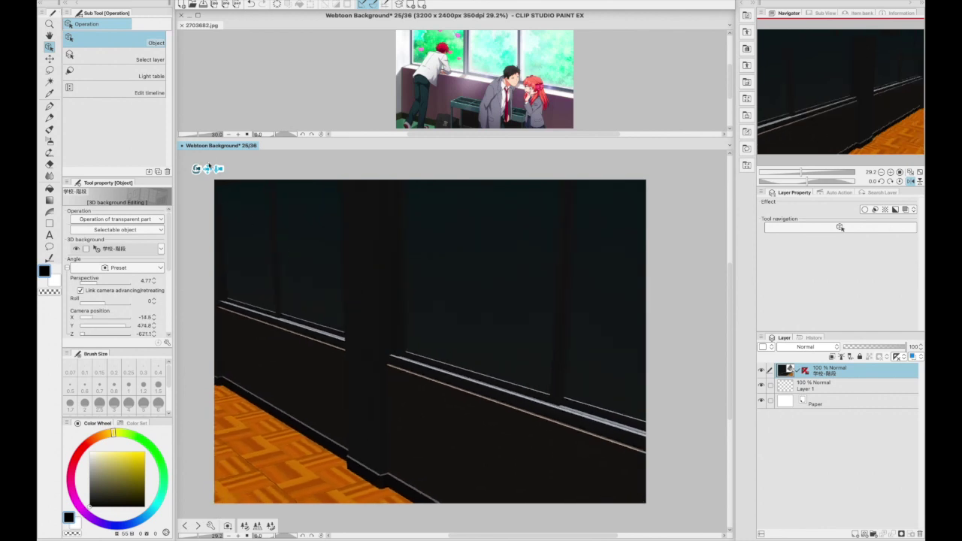
left_click_drag(342, 229, 347, 228)
left_click_drag(382, 335, 388, 336)
Aim the light source to brighten the window wall and convert the 3D layer to a raster copy named shadows, keeping the original
scroll(142, 275, "down", 5)
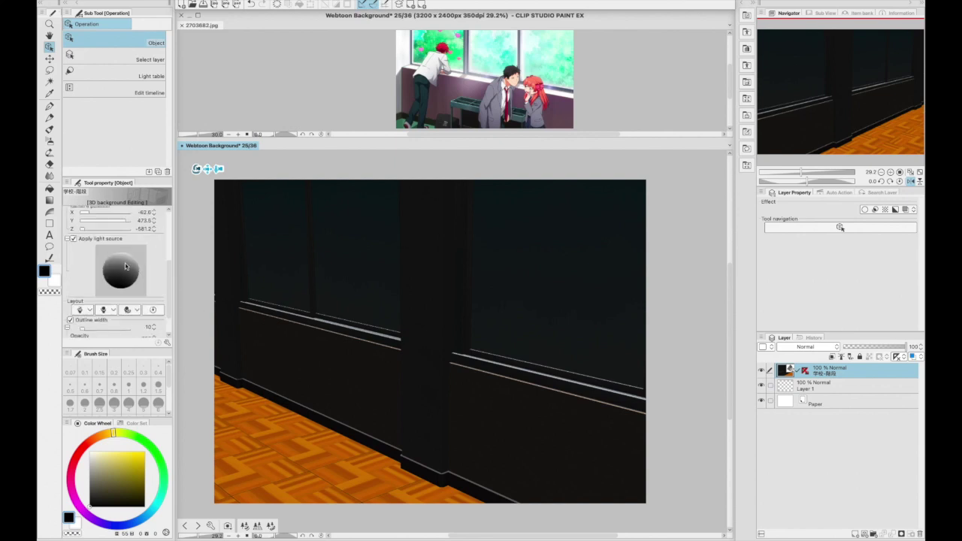
left_click_drag(122, 275, 101, 269)
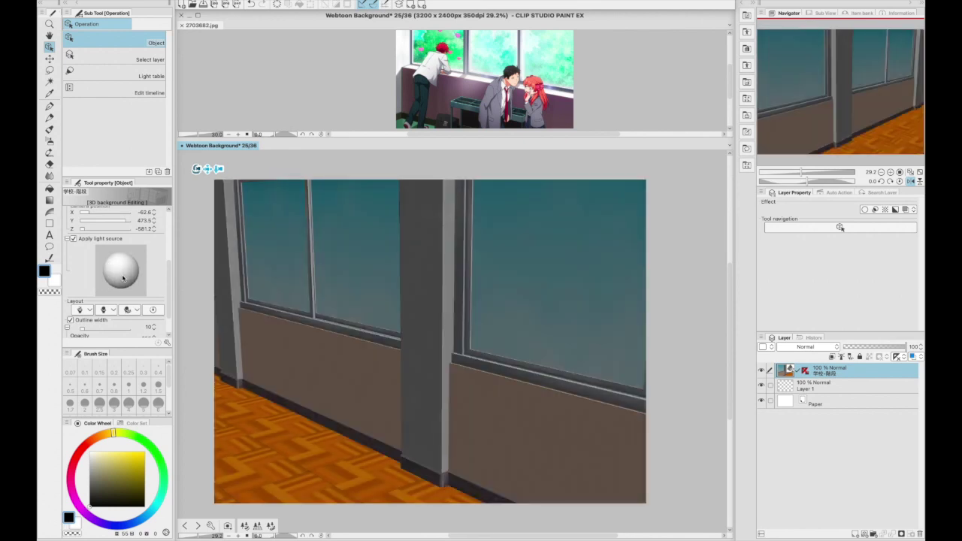
right_click(842, 381)
left_click(835, 290)
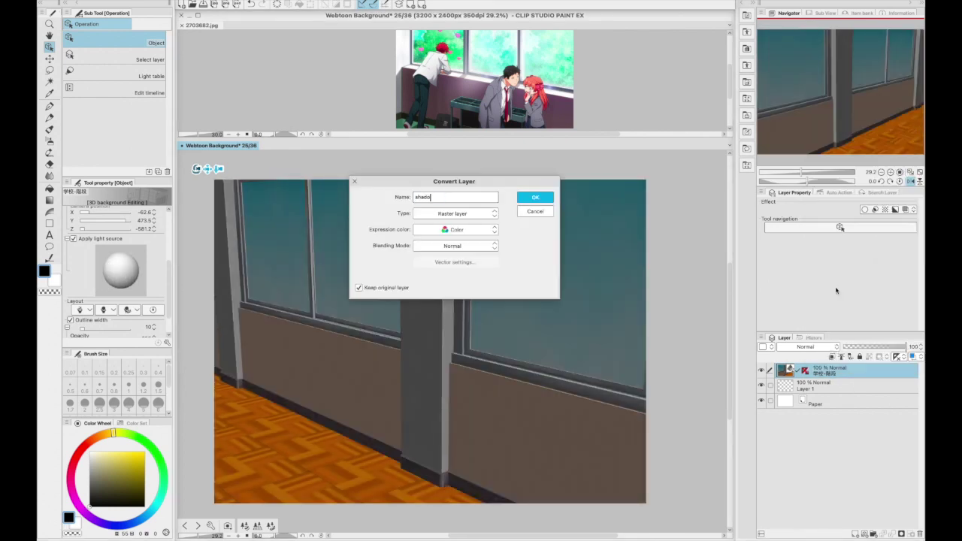
key("Return")
Turn off the light source on the original 3D layer and convert it to a raster copy named base
left_click(820, 384)
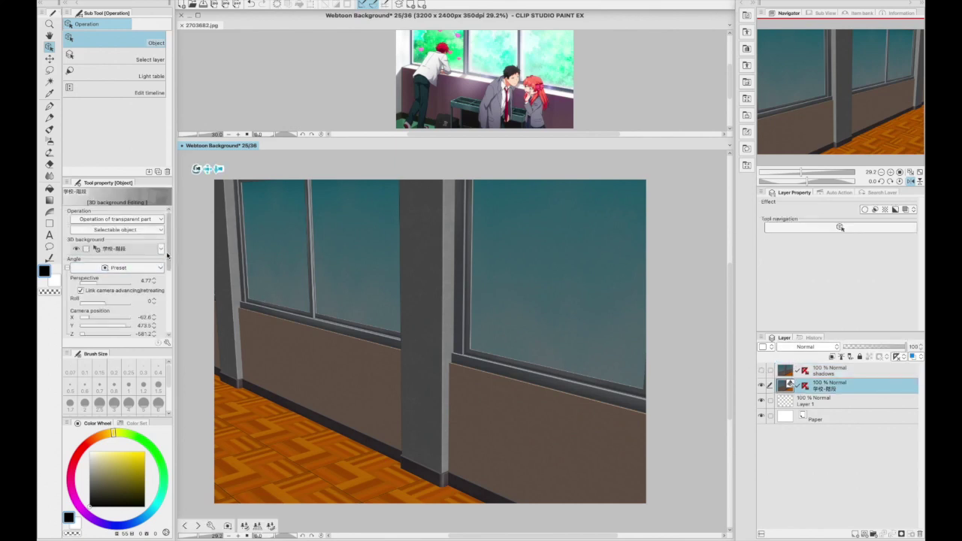
left_click(73, 212)
right_click(842, 385)
left_click(841, 309)
type("base")
key("Return")
Run LT conversion on the original 3D layer to extract its line art
right_click(843, 398)
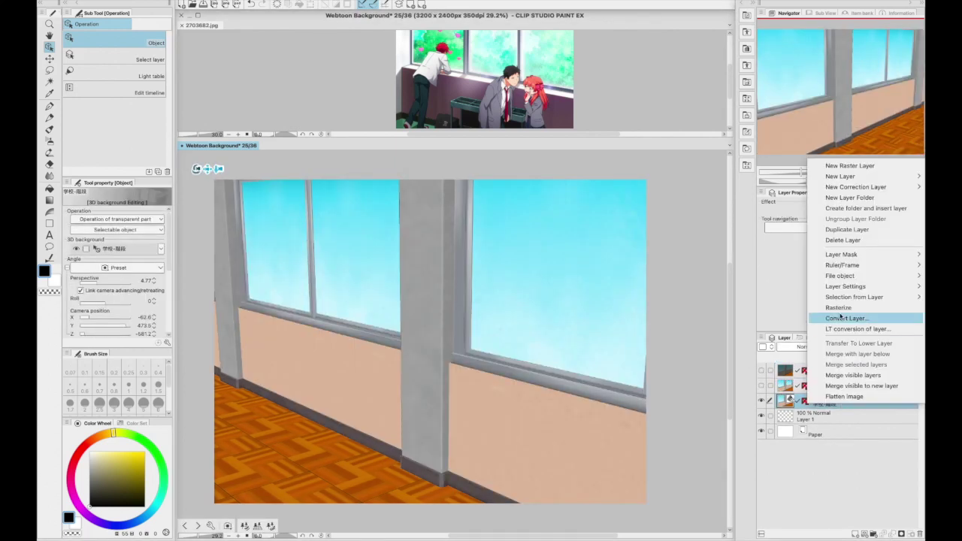
left_click(842, 328)
left_click(764, 233)
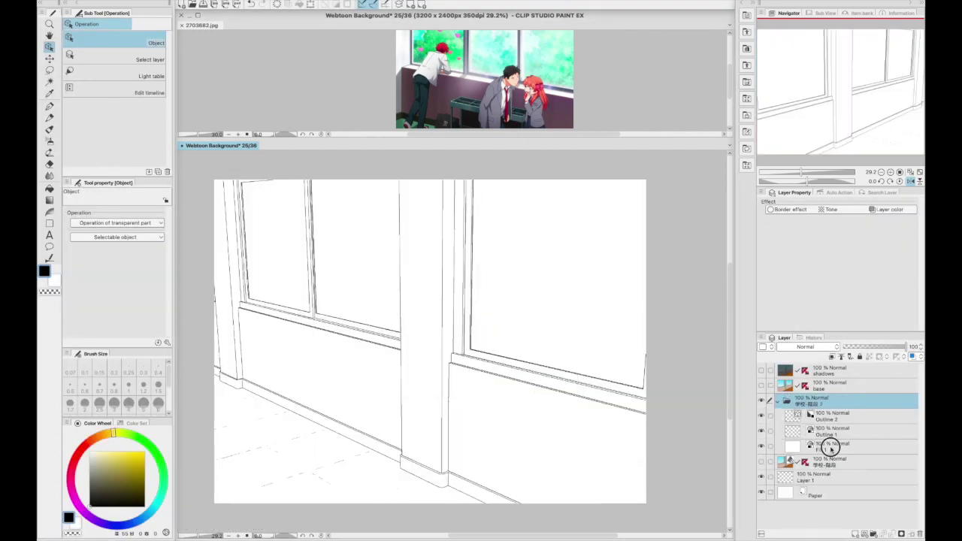
Delete the fill layer and the Outline 1 layer from the LT conversion folder
left_click(830, 449)
key("Delete")
key("Return")
left_click(761, 434)
left_click(761, 414)
left_click(918, 523)
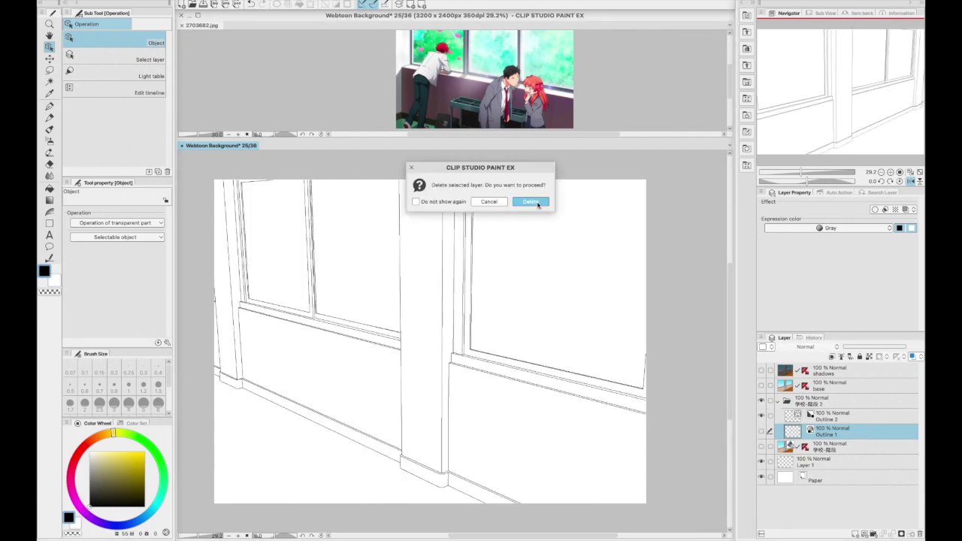
key("Return")
Rename the Outline 2 layer to lines, place it above the shadows layer, and delete the leftover conversion folder
double_click(826, 418)
type("lines")
key("Return")
left_click(838, 414)
key("Delete")
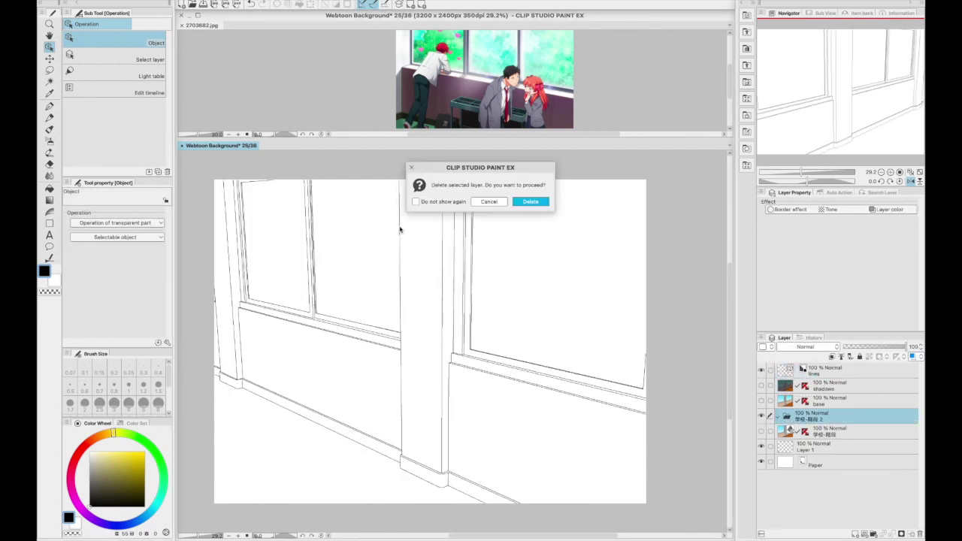
left_click(529, 203)
Create a layer folder for the base layer and run the Background layers auto action
left_click(874, 533)
left_click(838, 192)
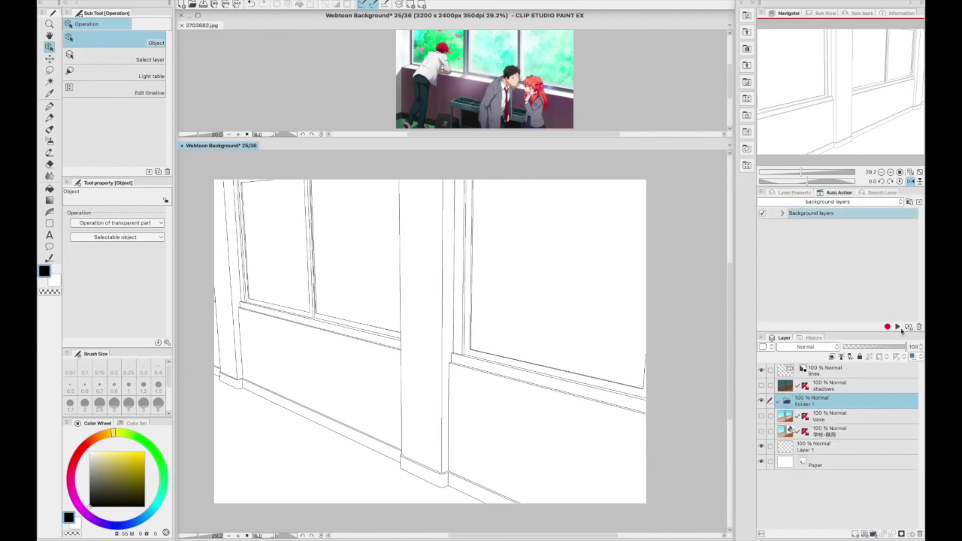
left_click(896, 326)
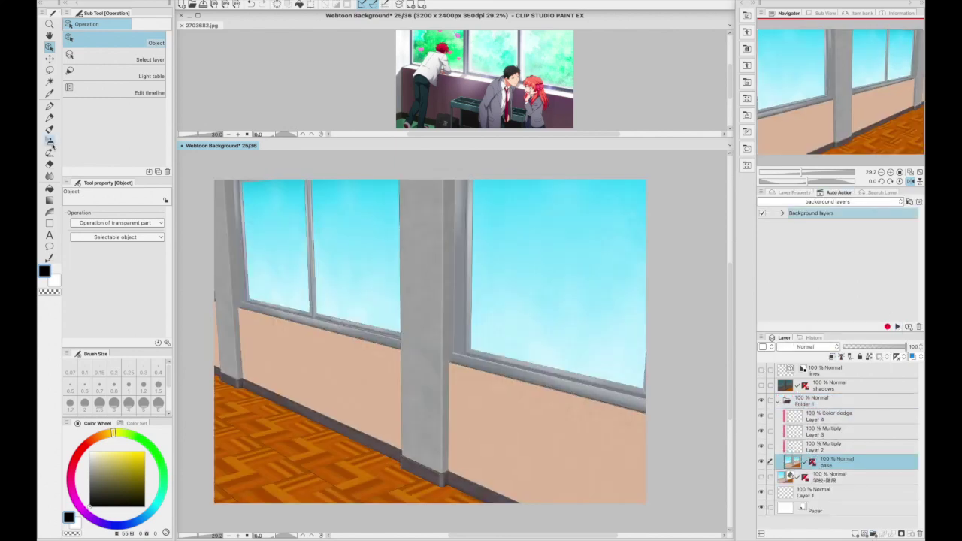
Apply a circular gradient across the scene on the Multiply layer Layer 2
left_click(50, 199)
left_click(142, 251)
scroll(528, 341, "down", 3)
scroll(528, 341, "down", 1)
left_click_drag(644, 506, 708, 506)
key("ctrl+z")
left_click(826, 446)
left_click_drag(470, 335, 661, 526)
Tint the windows and walls on Layer 2 with pink, blue and light cyan using the Soft airbrush at size 70
left_click(50, 139)
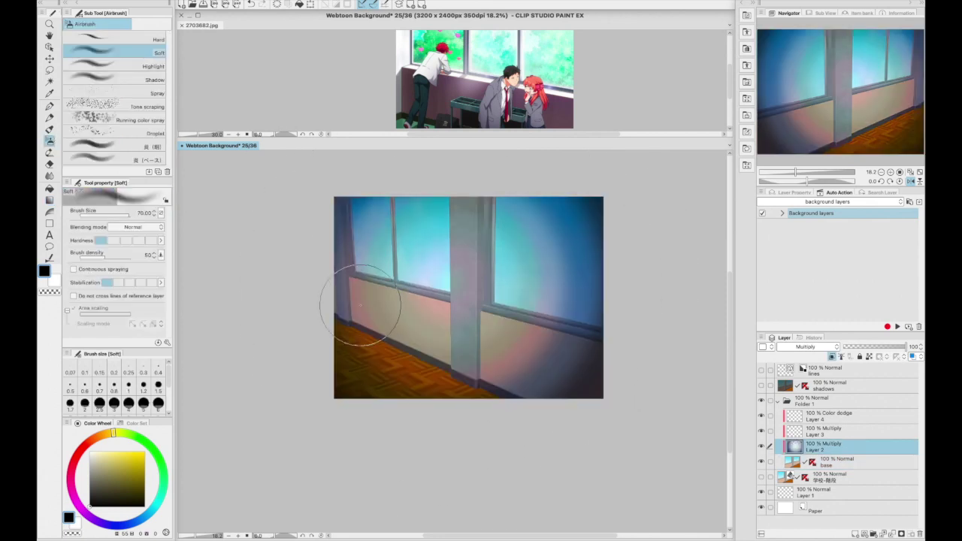
left_click(95, 518)
left_click(99, 469)
mouse_move(602, 266)
left_mouse_down()
mouse_move(524, 320)
mouse_move(578, 252)
mouse_move(451, 186)
mouse_move(315, 238)
mouse_move(311, 279)
left_mouse_up()
left_click(122, 524)
mouse_move(537, 300)
left_mouse_down()
mouse_move(601, 290)
mouse_move(556, 376)
left_mouse_up()
left_click(147, 470)
left_click_drag(619, 358, 541, 391)
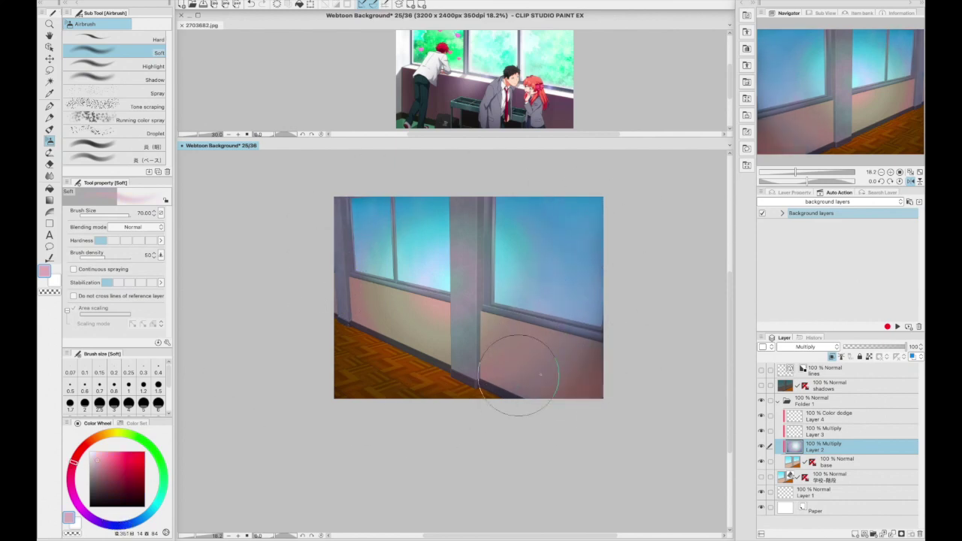
left_click(150, 509)
mouse_move(361, 218)
left_mouse_down()
mouse_move(420, 240)
mouse_move(515, 300)
mouse_move(399, 218)
mouse_move(396, 333)
mouse_move(492, 240)
mouse_move(524, 308)
left_mouse_up()
Display the 3D layer's perspective ruler and make Layer 2 the active layer again
left_click(836, 432)
left_click(796, 478)
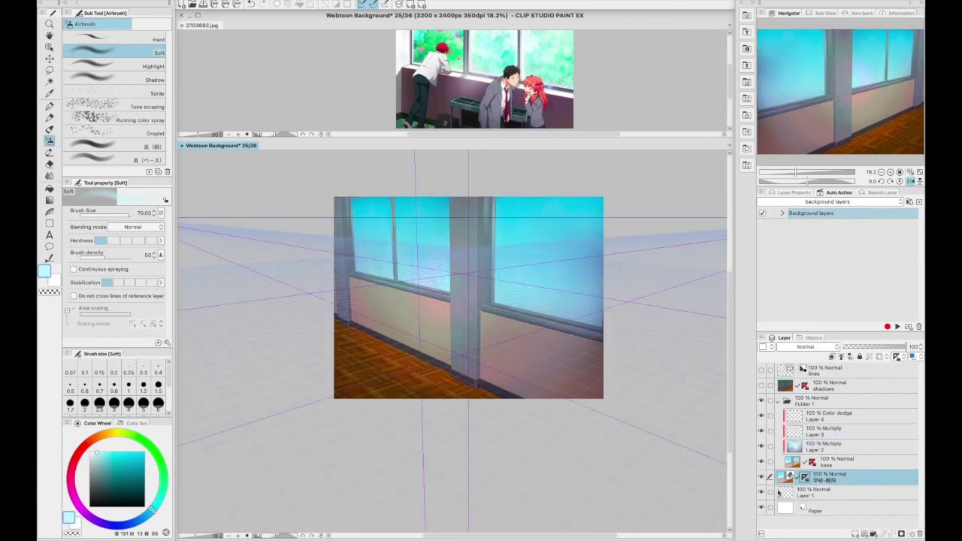
left_click(834, 448)
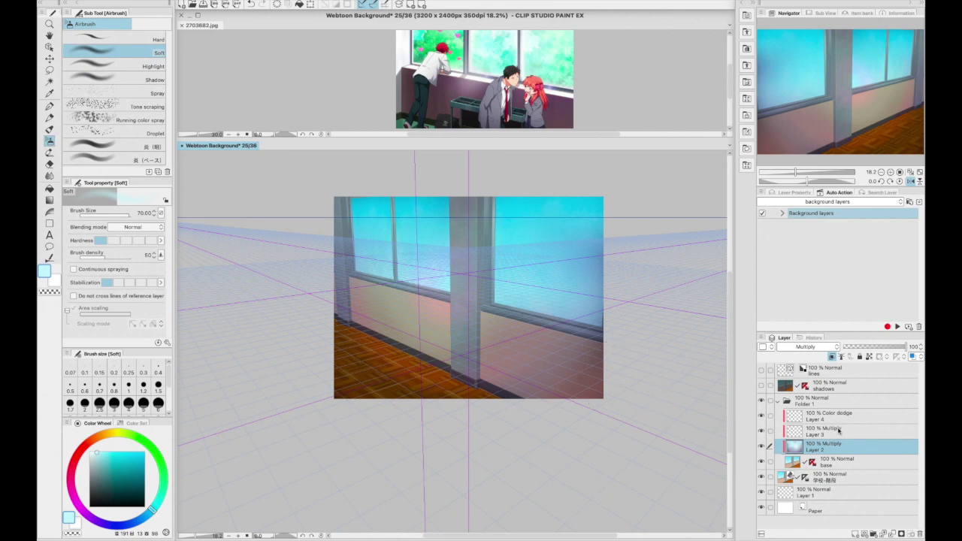
Select the central pillar's narrow side face and shade it purple with the Soft airbrush at size 30
left_click(49, 70)
scroll(478, 197, "up", 2)
left_click_drag(475, 198, 484, 171)
left_click(489, 166)
left_click_drag(484, 345, 476, 198)
left_click(50, 141)
left_click(108, 523)
left_click_drag(108, 523, 86, 515)
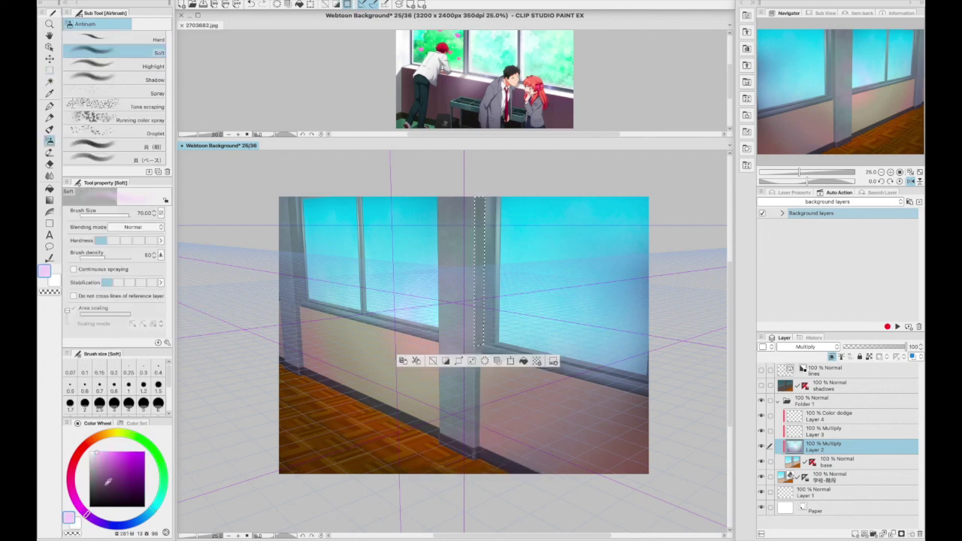
left_click_drag(479, 240, 503, 287)
key("ctrl+d")
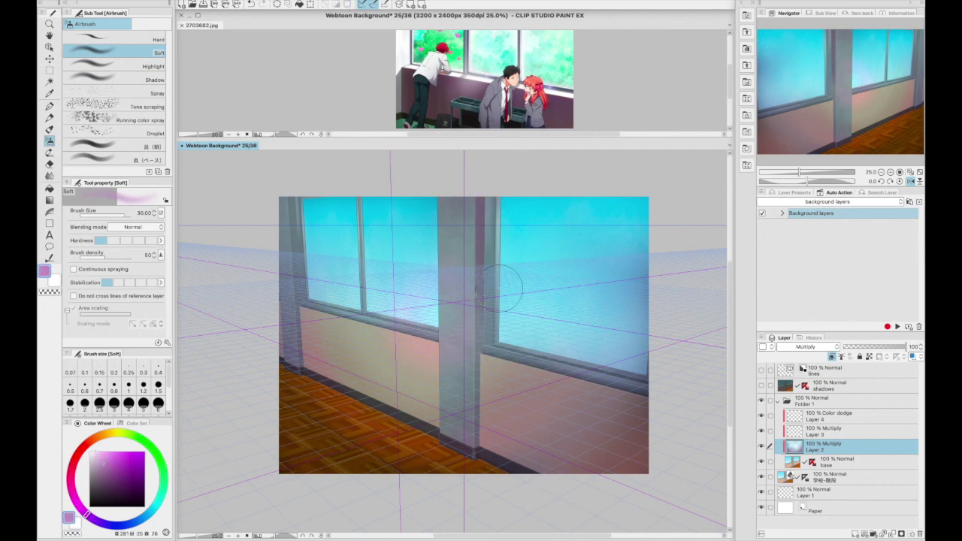
Select the left pillar's narrow side face and shade it purple with the airbrush
key("m")
left_click_drag(288, 199, 301, 308)
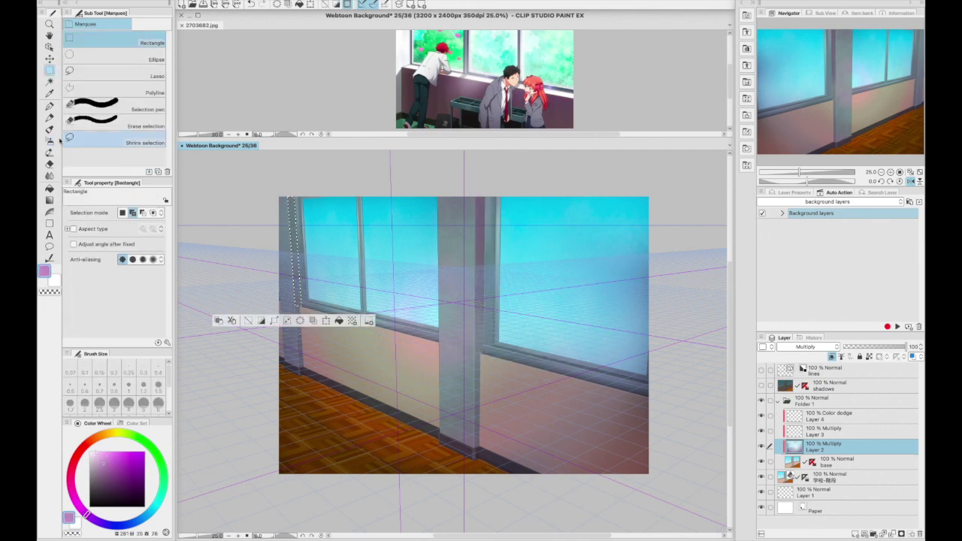
left_click_drag(294, 202, 296, 269)
key("ctrl+d")
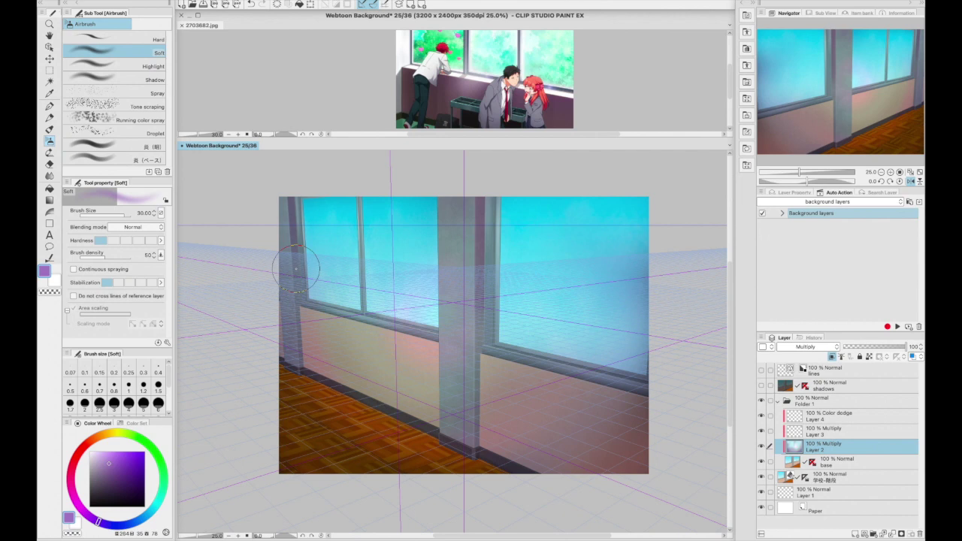
Select both wall panels below the windows and shade them with purple using the airbrush at size 60
key("m")
mouse_move(300, 307)
left_mouse_down()
mouse_move(436, 434)
mouse_move(439, 426)
left_mouse_up()
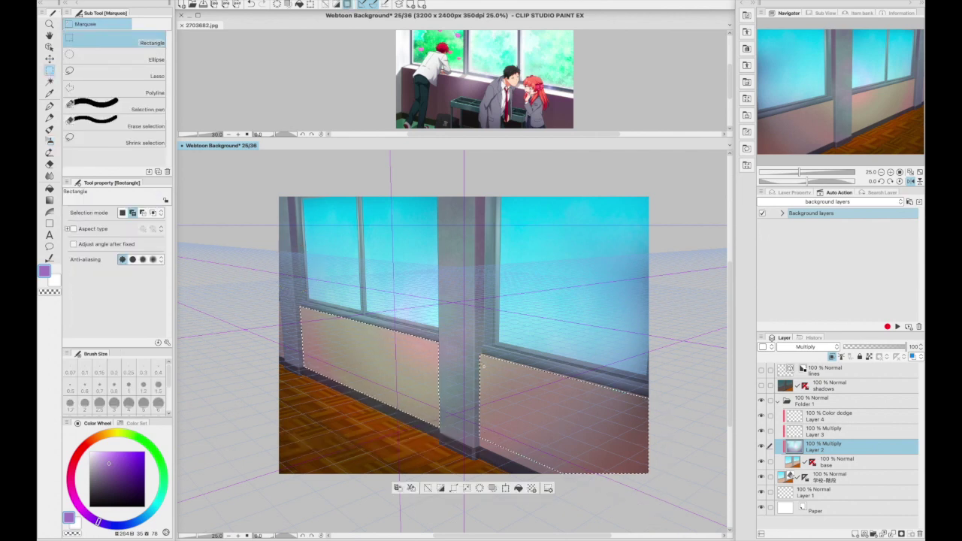
left_click_drag(479, 354, 665, 526)
key("b")
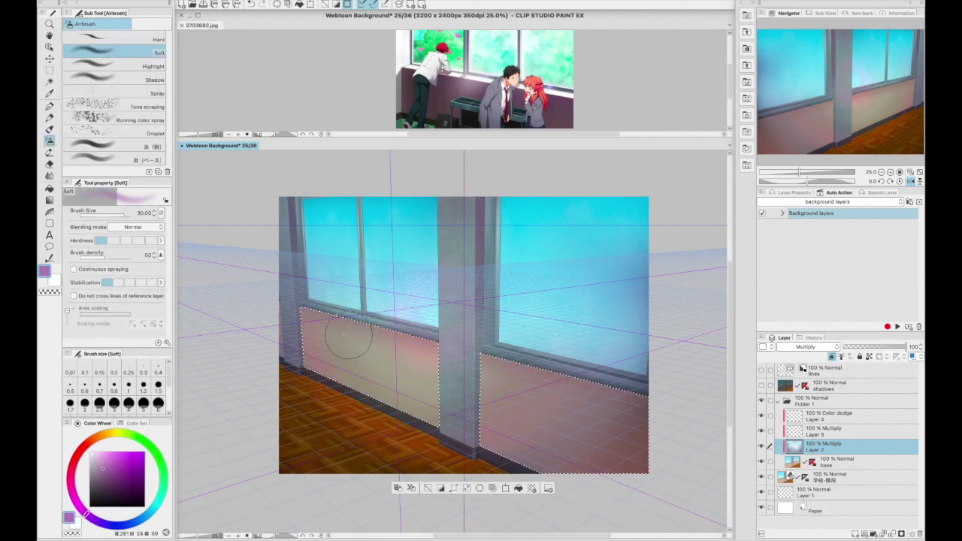
key("bracketright")
left_click_drag(343, 343, 683, 396)
key("ctrl+d")
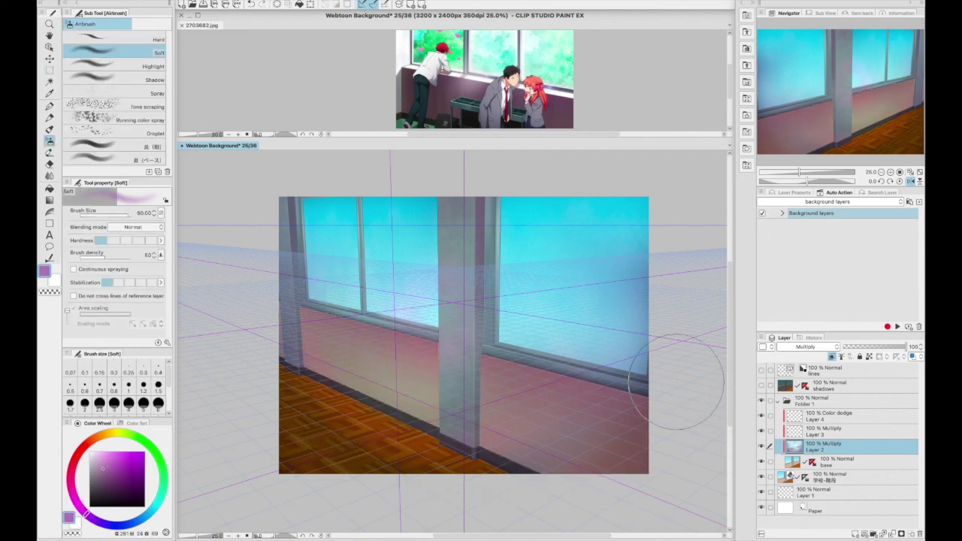
Select the vertical divider of the left window and shade it greyish blue with the airbrush
left_click(365, 182, "alt")
key("m")
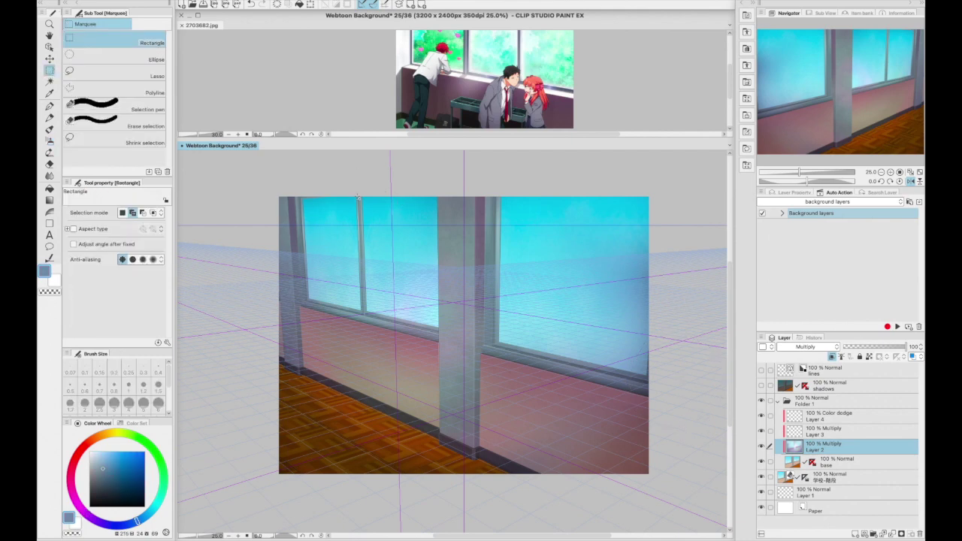
left_click_drag(365, 315, 366, 316)
key("b")
key("ctrl+d")
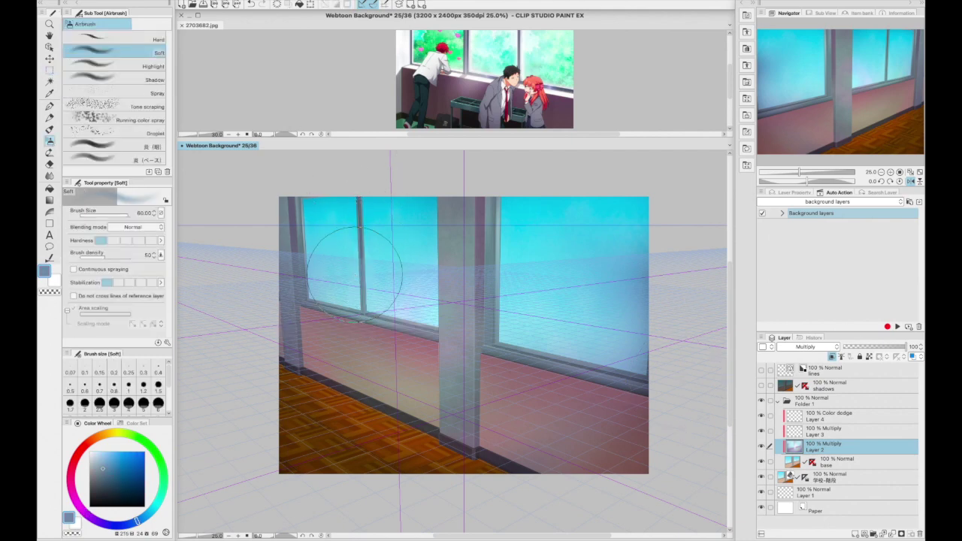
Reselect the left pillar's side face and add greyish-blue shading to it
key("m")
left_click_drag(297, 237, 299, 306)
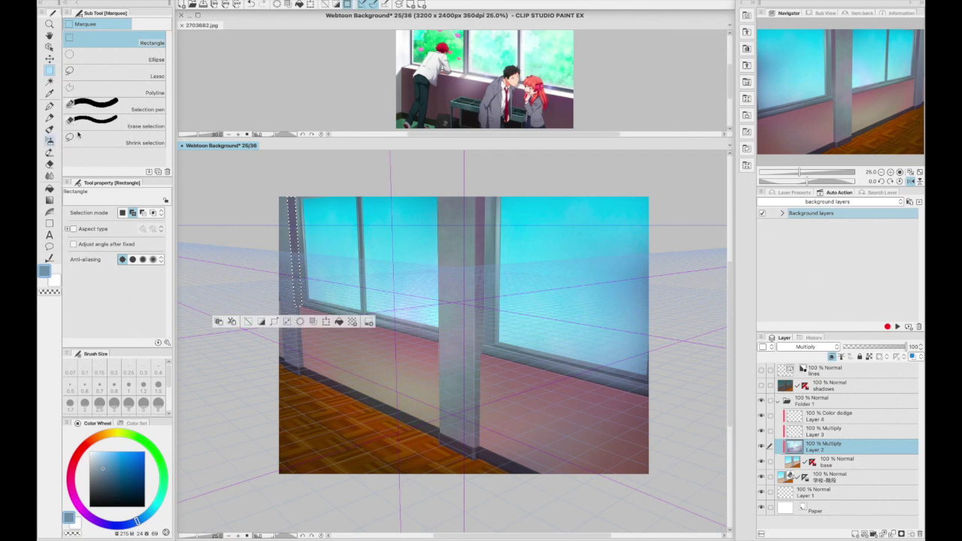
key("b")
key("ctrl+d")
Reselect the central pillar's side face and add greyish-blue shading over the purple
key("m")
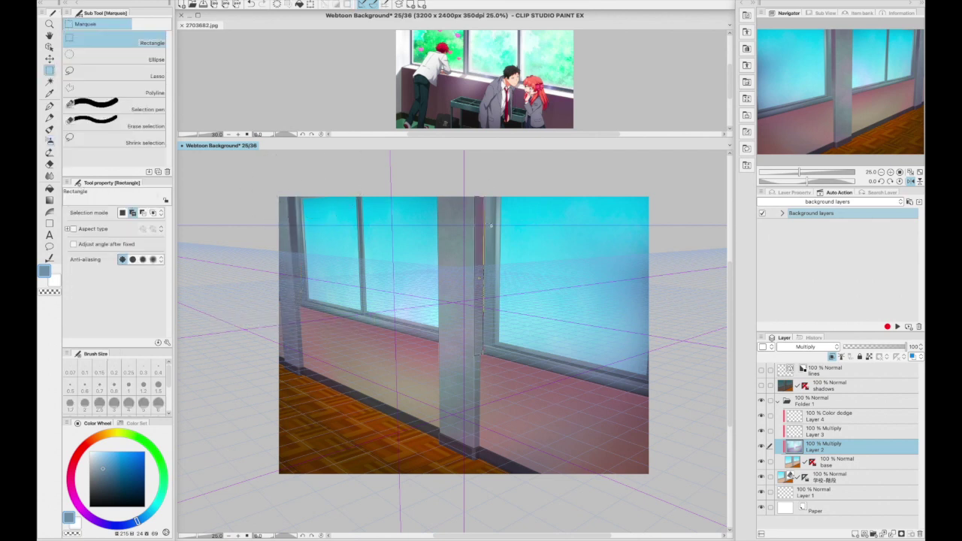
left_click_drag(484, 197, 474, 357)
key("b")
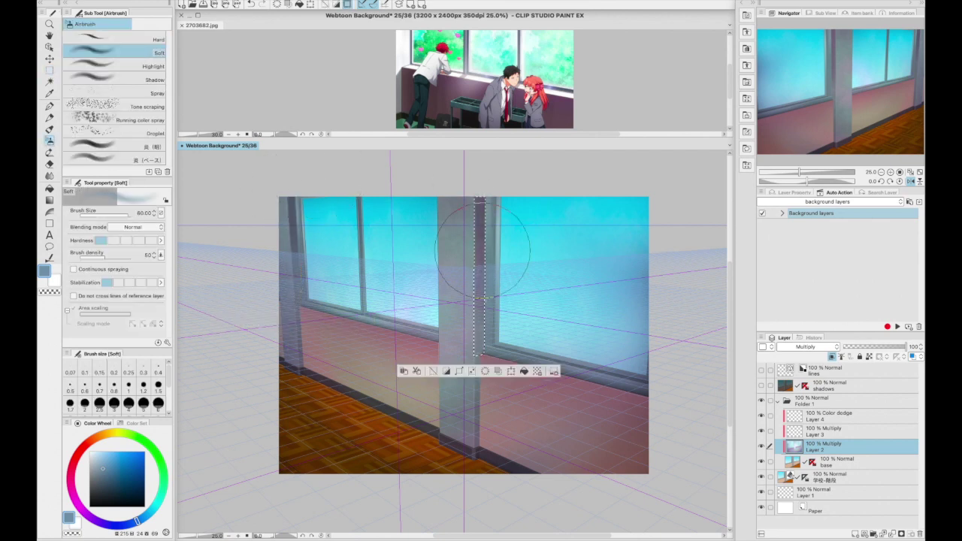
left_click_drag(481, 247, 483, 284)
key("ctrl+d")
Select the ledges under both windows and shade them in muted blue and purple, reducing the airbrush size to 4
key("m")
left_click_drag(646, 394, 301, 304)
left_click(49, 140)
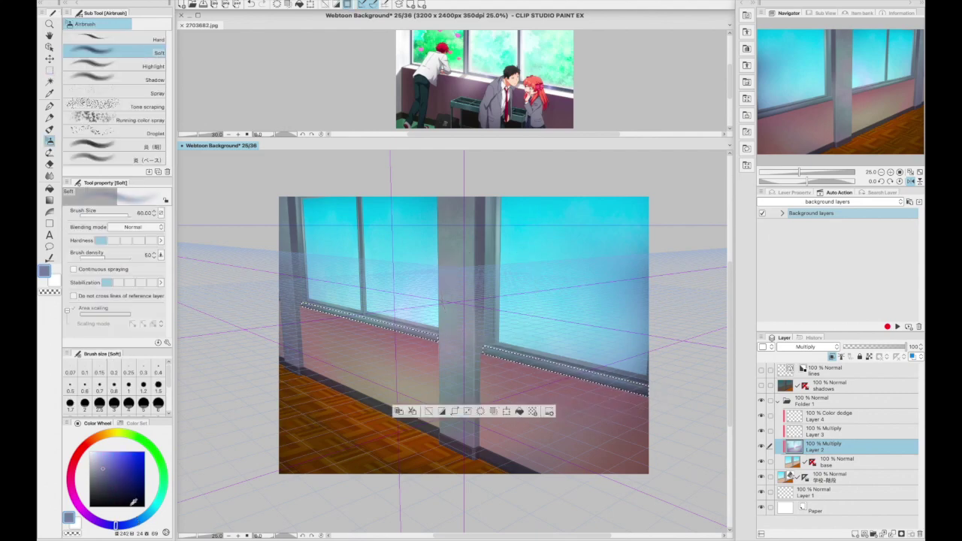
mouse_move(574, 381)
left_mouse_down()
mouse_move(496, 353)
mouse_move(601, 372)
left_mouse_up()
key("bracketleft")
left_click_drag(406, 326, 304, 300)
key("bracketleft")
key("bracketleft")
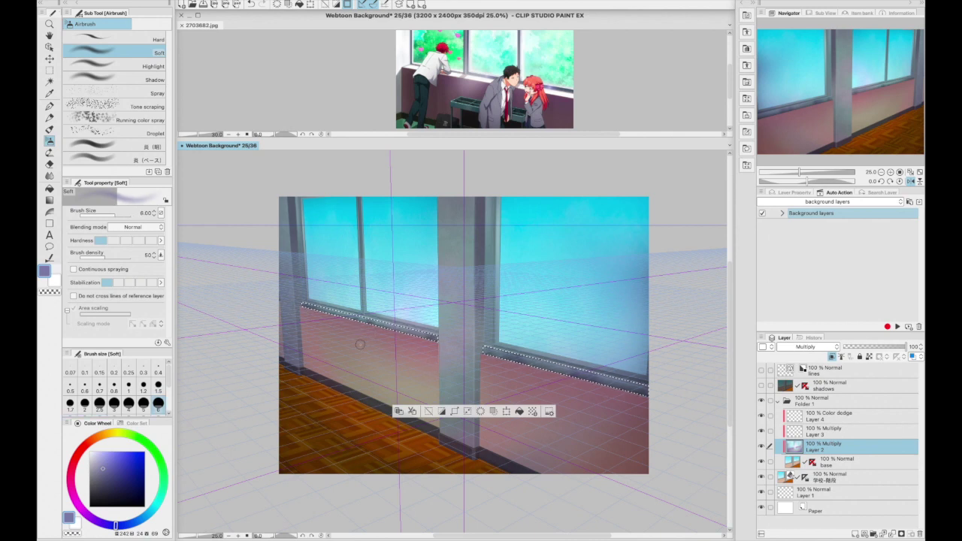
left_click(90, 514)
key("bracketleft")
key("bracketleft")
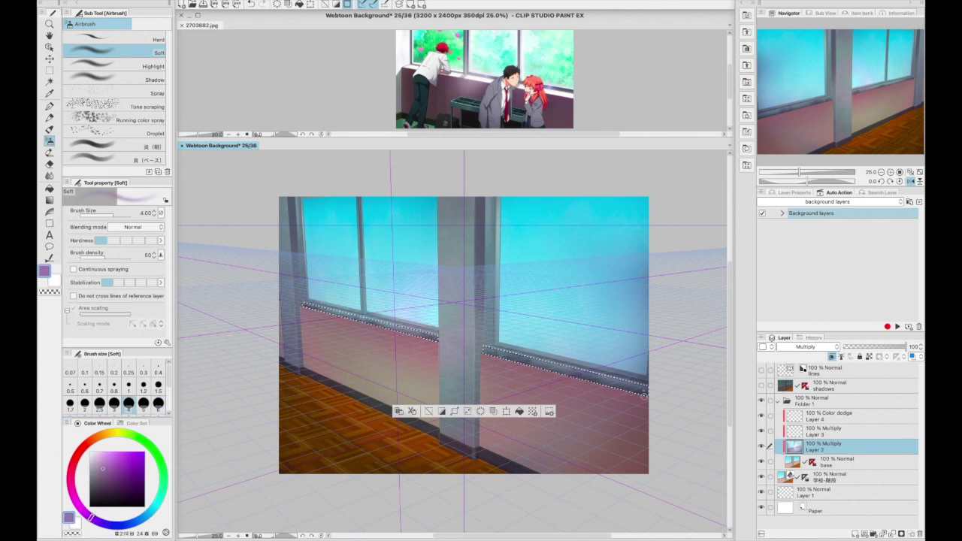
key("ctrl+d")
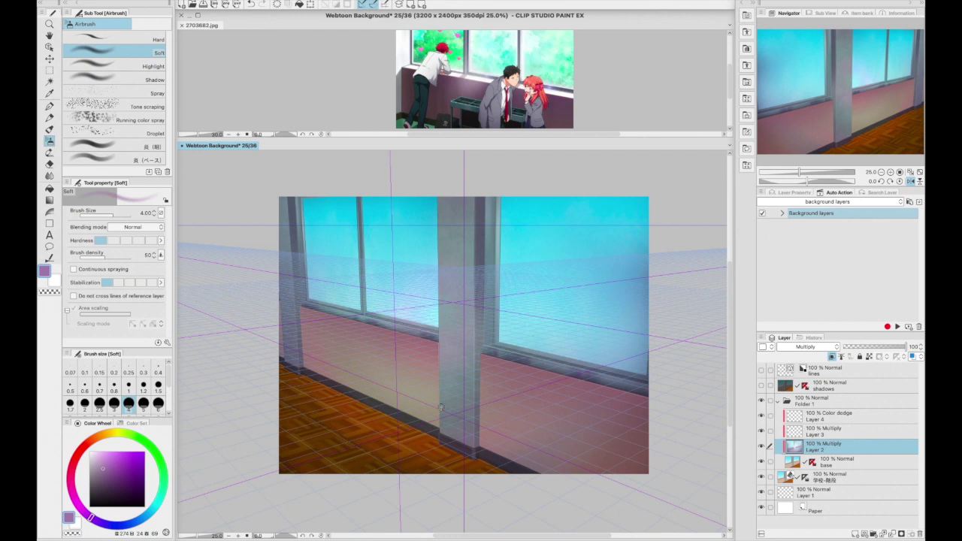
On the Multiply layer Layer 3, draw a filled pale lavender rectangle over the right window's vertical side frame
left_click(837, 431)
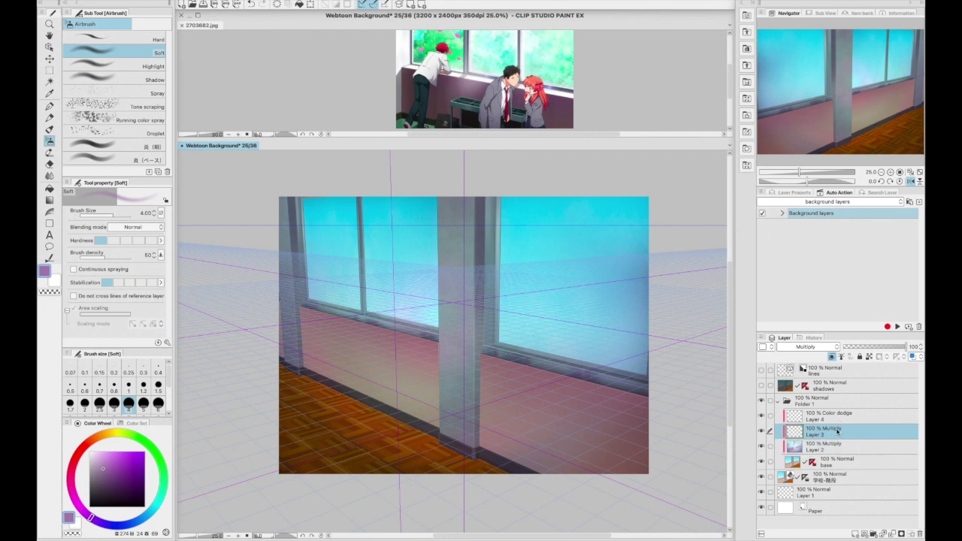
left_click(49, 224)
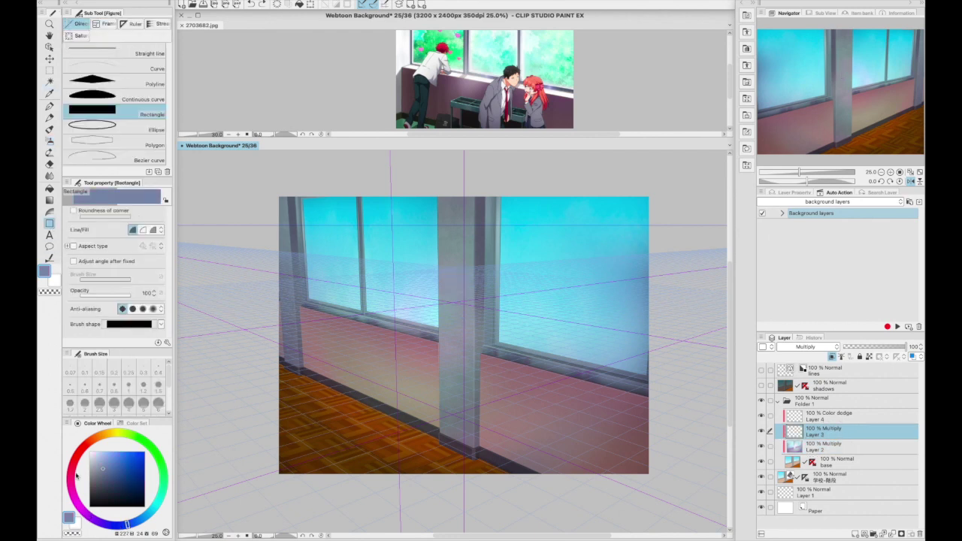
left_click_drag(76, 475, 83, 449)
left_click_drag(137, 521, 120, 524)
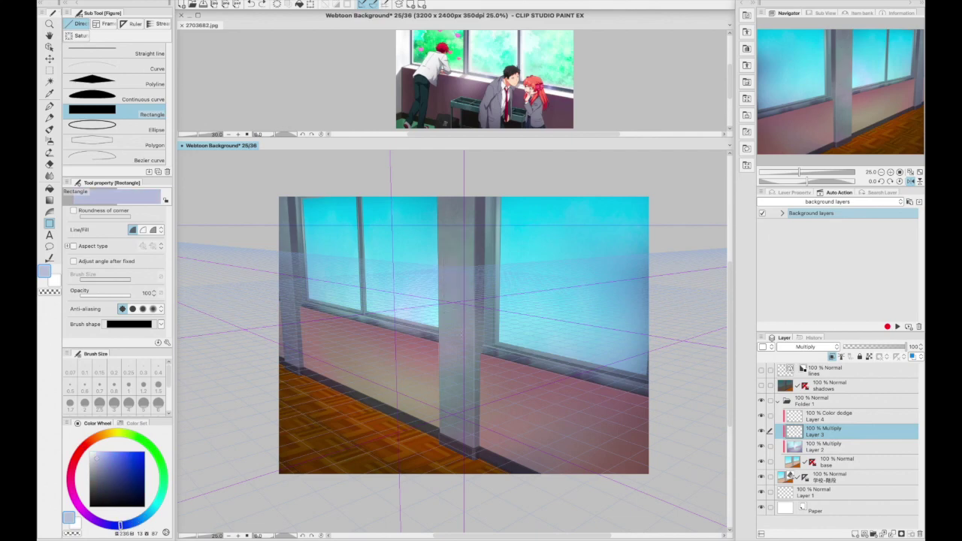
key("ctrl+z")
left_click(113, 519)
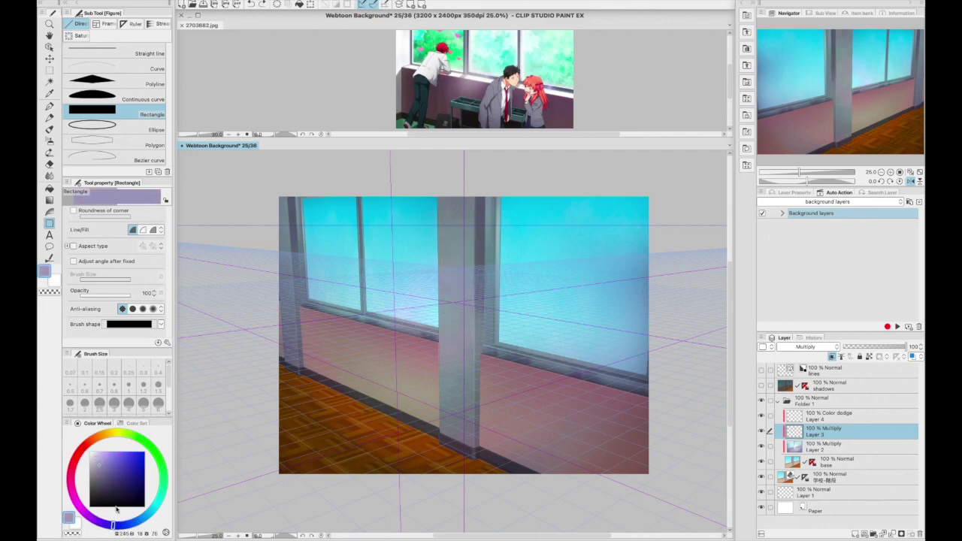
left_click_drag(486, 197, 492, 345)
scroll(491, 350, "up", 1)
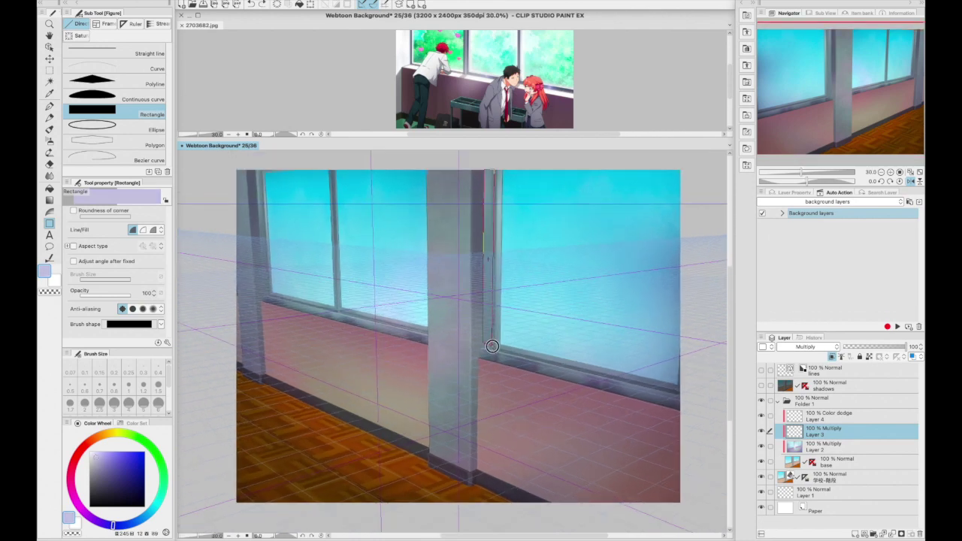
Cover the ledges under the right and left windows with filled pale lavender rectangles in perspective
left_click_drag(492, 349, 685, 391)
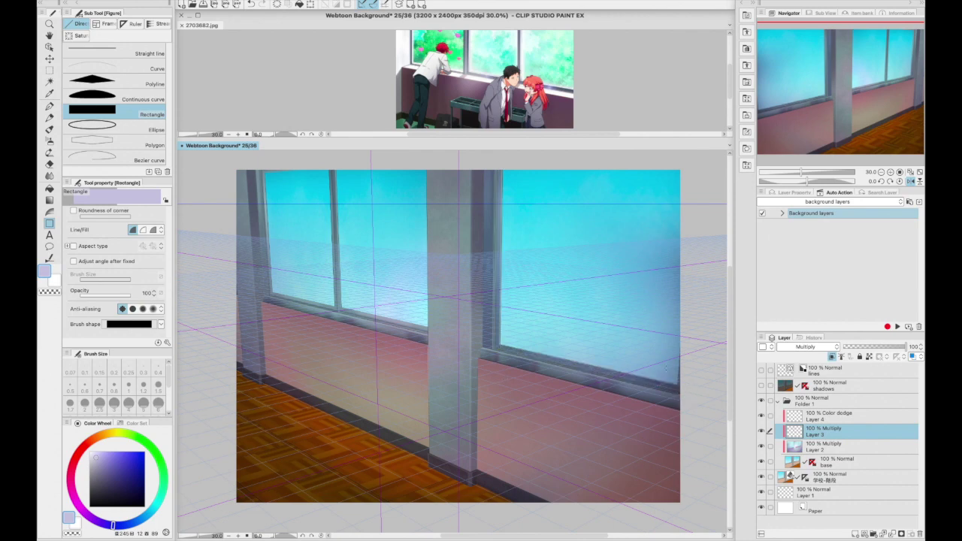
left_click_drag(696, 410, 479, 359)
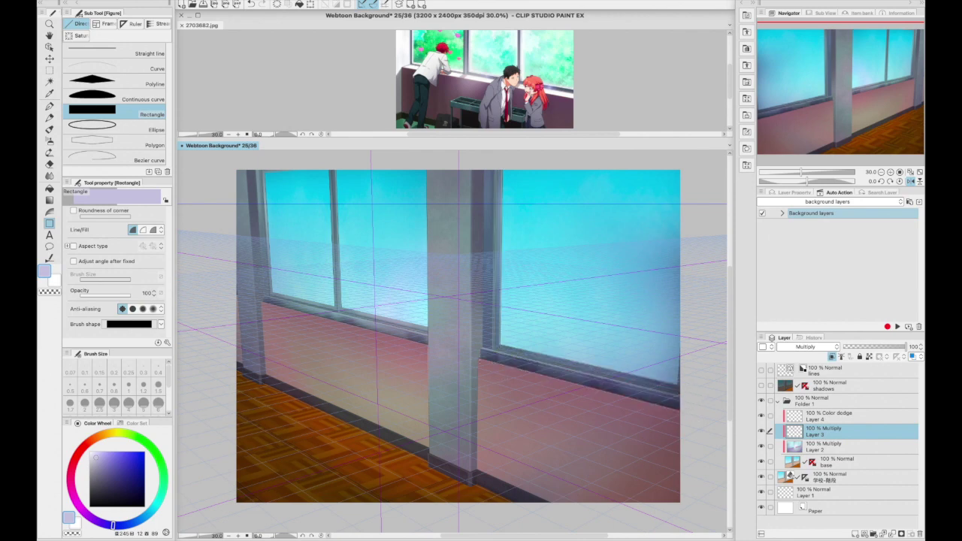
left_click_drag(263, 295, 432, 348)
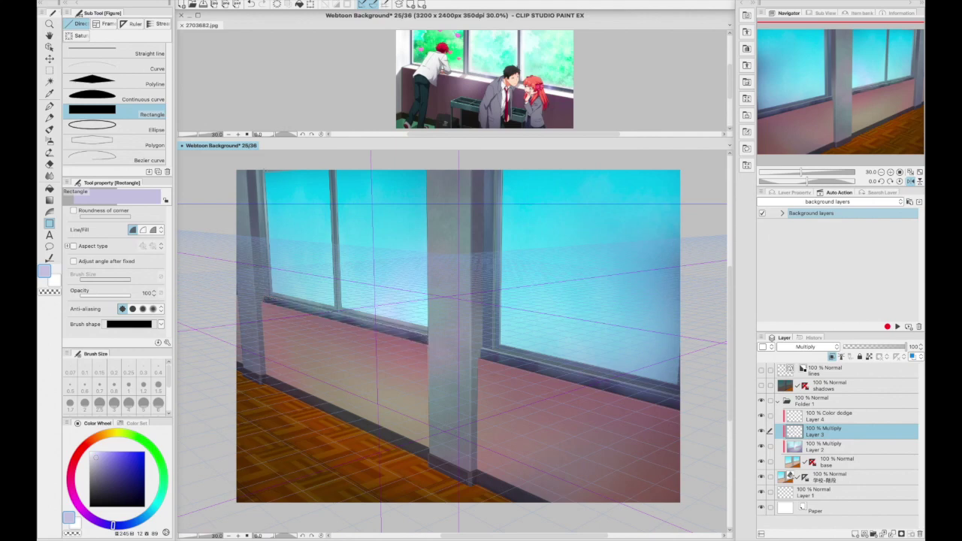
Draw filled pale lavender rectangles over the left window's side frame, vertical divider and bottom rail
left_click_drag(262, 172, 272, 294)
left_click_drag(272, 295, 272, 294)
left_click_drag(330, 170, 336, 310)
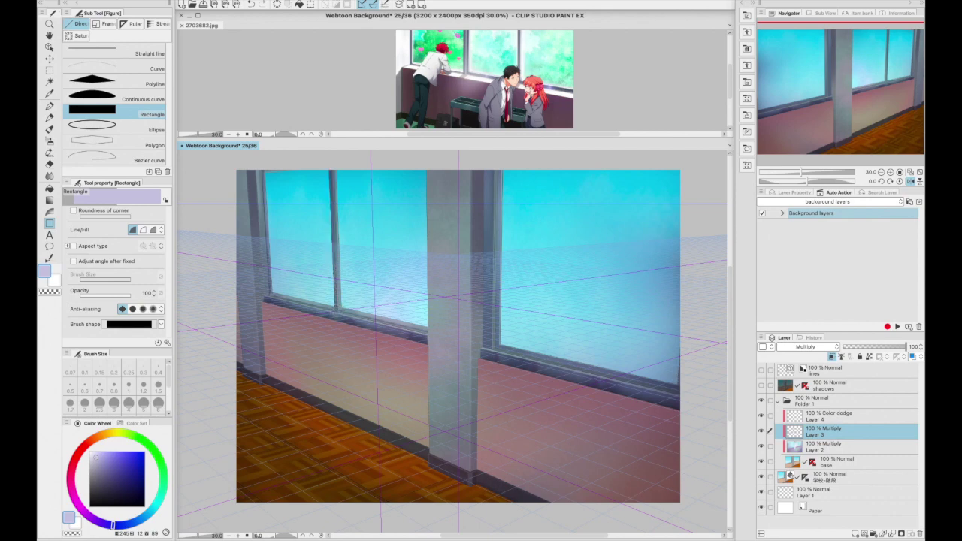
left_click_drag(332, 173, 339, 312)
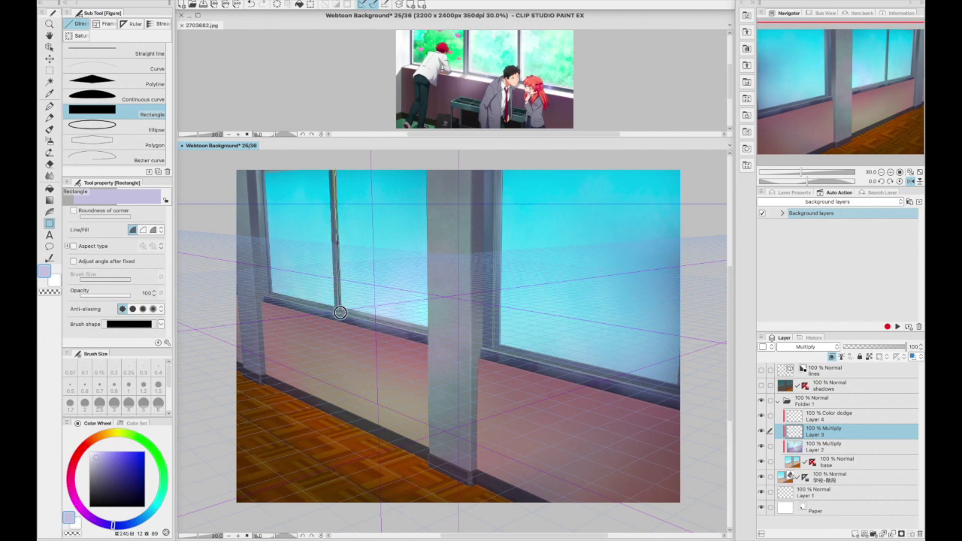
left_click_drag(425, 329, 425, 329)
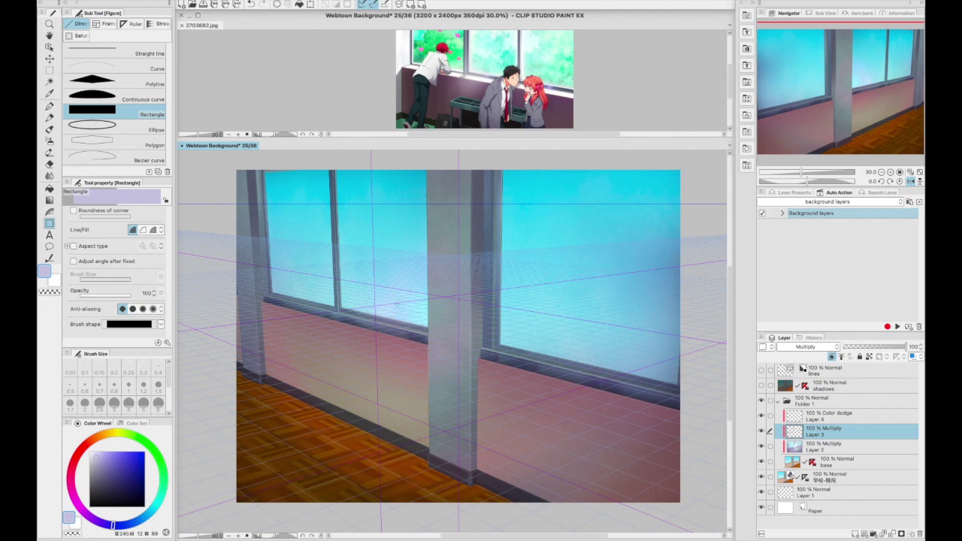
Darken the left pillar, the central pillar and the wall panels with filled pale lavender rectangles
left_click_drag(239, 169, 263, 387)
left_click_drag(426, 166, 470, 486)
mouse_move(425, 460)
left_mouse_down()
mouse_move(419, 451)
mouse_move(429, 456)
left_mouse_up()
left_click_drag(477, 359, 698, 526)
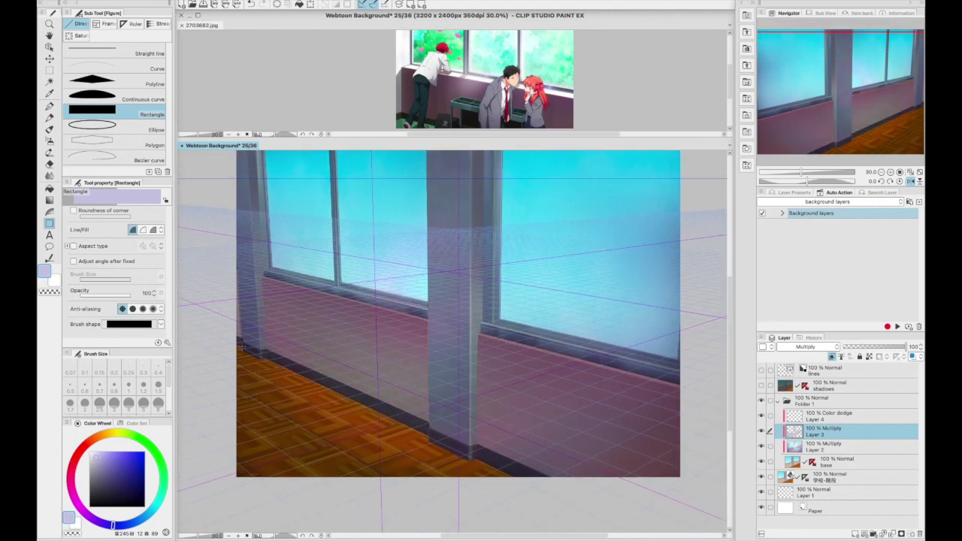
Hide the 3D model layer and its perspective ruler, and choose the Polyline selection tool
left_click(48, 70)
left_click(112, 90)
left_click(834, 476)
left_click(898, 356)
left_click(879, 390)
left_click(898, 356)
key("Escape")
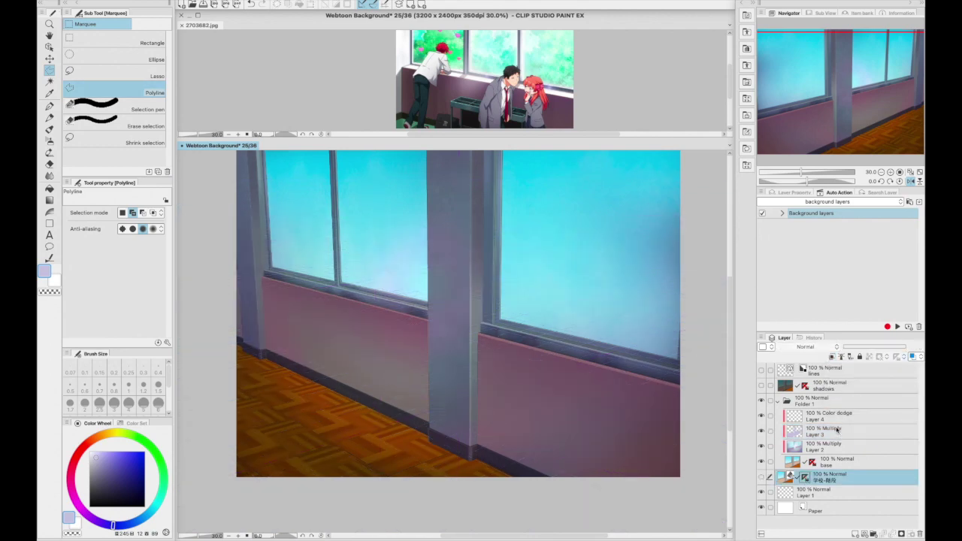
On Layer 3, select the uncovered slivers beside the left pillar and along the window frames and fill them with pale lavender
left_click(826, 431)
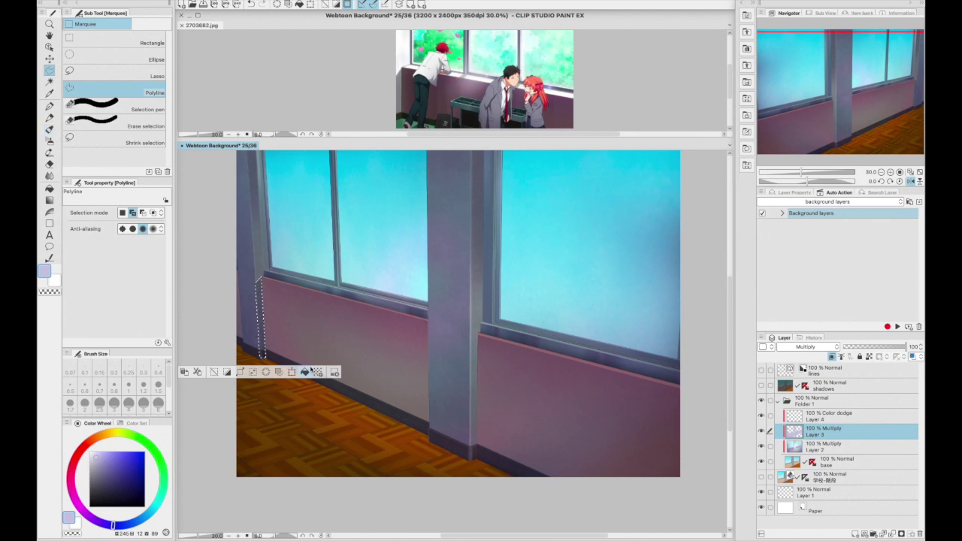
key("Escape")
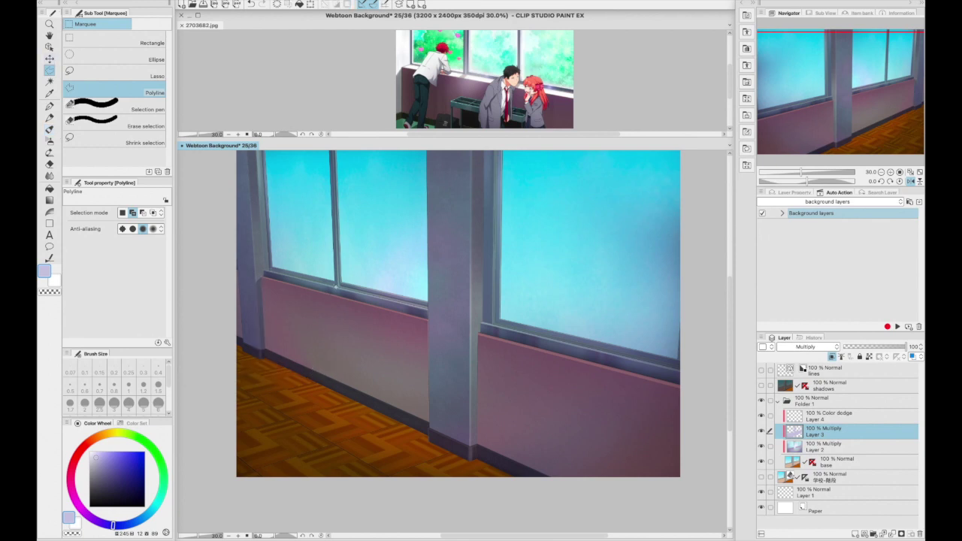
double_click(333, 292)
key("ctrl+d")
double_click(259, 279)
key("ctrl+d")
double_click(492, 323)
key("ctrl+d")
On the Multiply layer Layer 2, shade the parquet floor in dark muted purple with the Soft airbrush at size 15
left_click(49, 140)
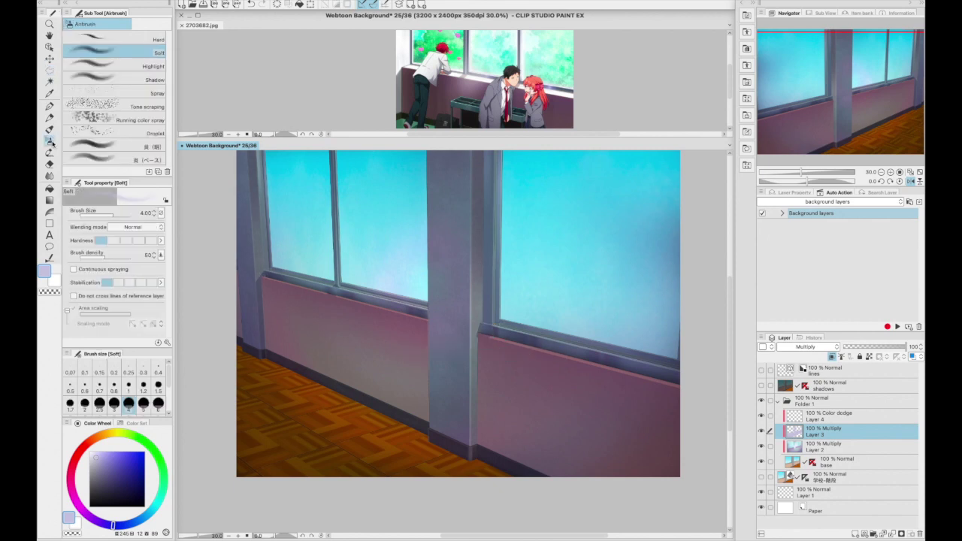
left_click(822, 446)
left_click(72, 456)
left_click(118, 471)
left_click(75, 498)
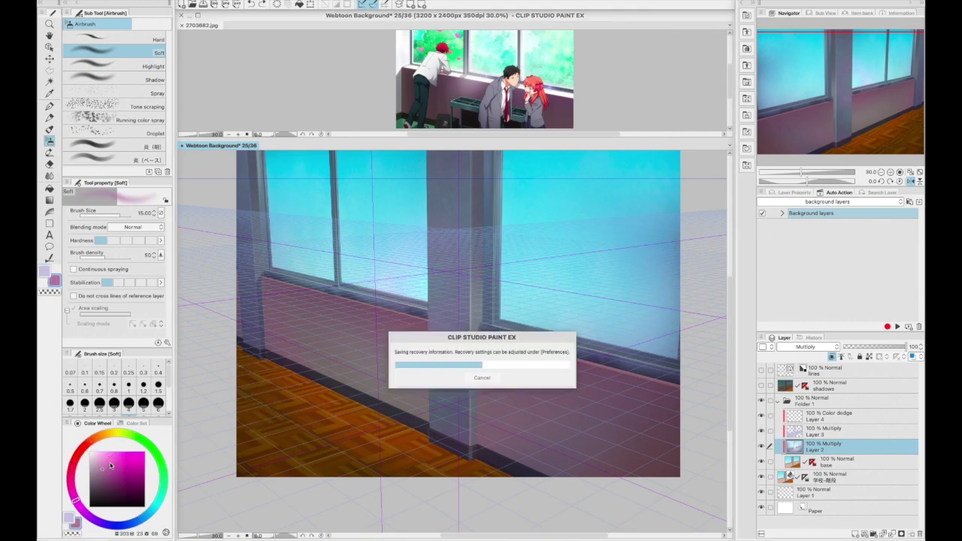
left_click(102, 479)
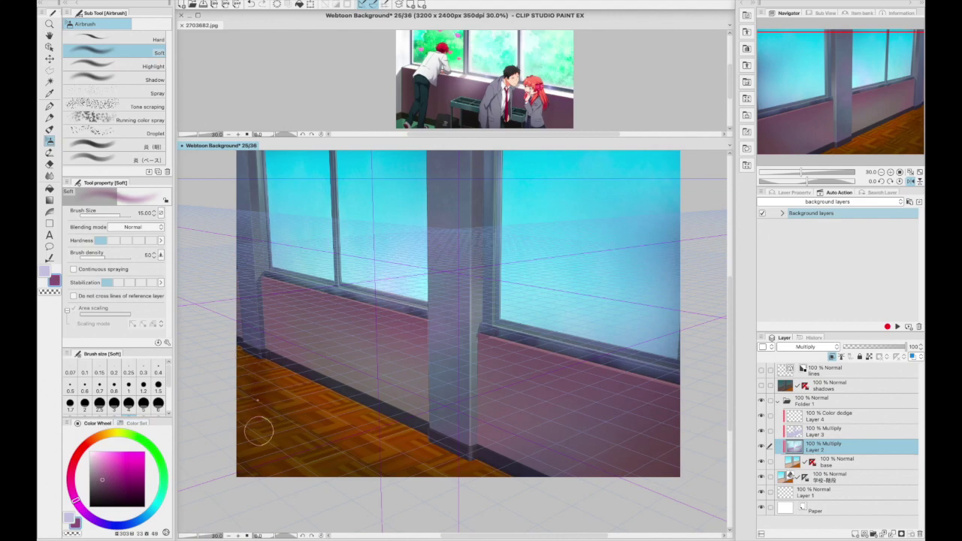
left_click_drag(302, 410, 376, 419)
Change the airbrush colour to a dark greyish blue and add more shading across the floor
key("bracketright")
key("bracketright")
left_click(130, 514)
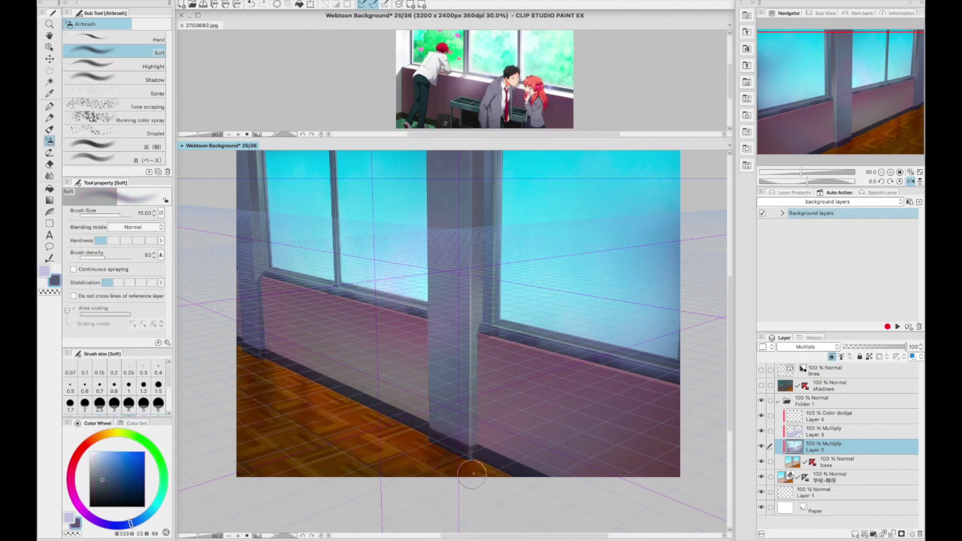
left_click_drag(326, 398, 392, 425)
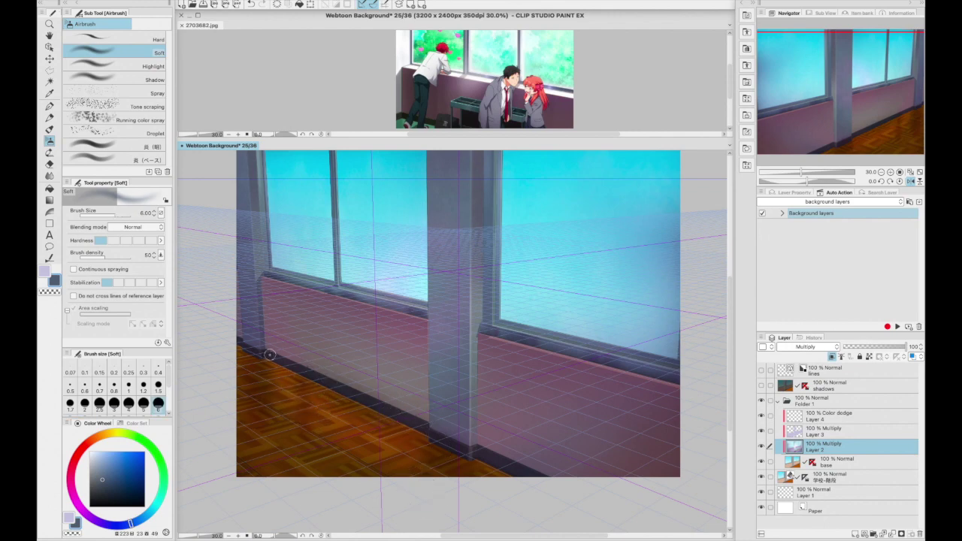
Select the baseboards under the left and right wall panels in turn and darken them with dark greyish blue
key("m")
left_click_drag(264, 351, 430, 434)
key("b")
left_click_drag(263, 348, 421, 433)
key("ctrl+d")
key("m")
mouse_move(476, 445)
left_mouse_down()
mouse_move(548, 477)
mouse_move(477, 447)
mouse_move(526, 467)
mouse_move(519, 461)
left_mouse_up()
key("b")
key("ctrl+d")
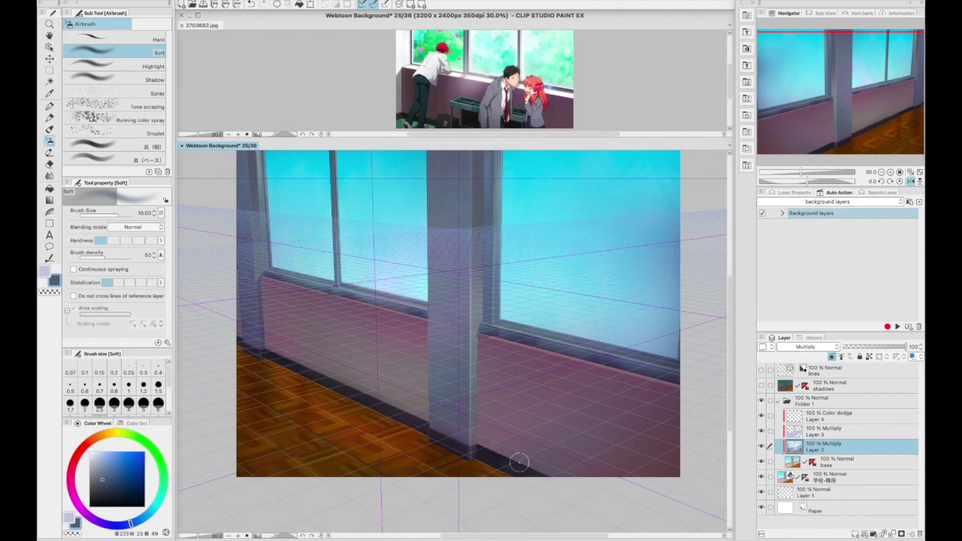
Airbrush soft vertical patches of muted purple onto the wall panels, enlarging the brush to 15
left_click(88, 513)
key("]")
left_click(105, 523)
key("]")
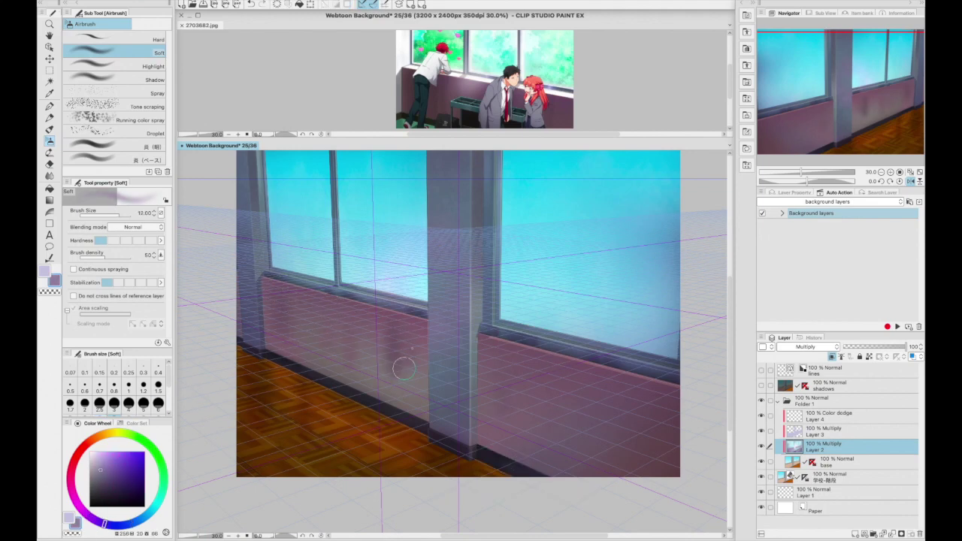
key("[")
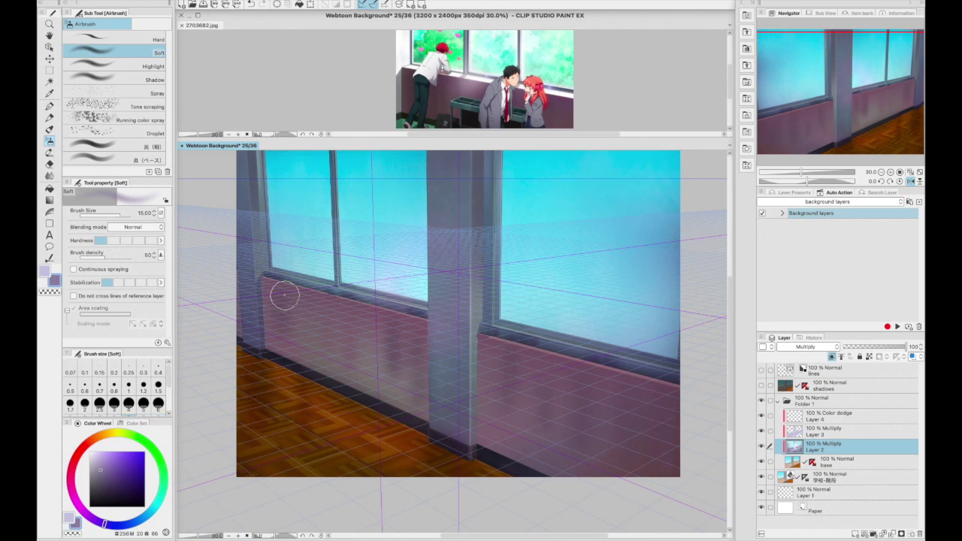
On the Color dodge layer Layer 4, select the thin top edge of the right wall panel, with the 3D layer shown again
left_click(826, 416)
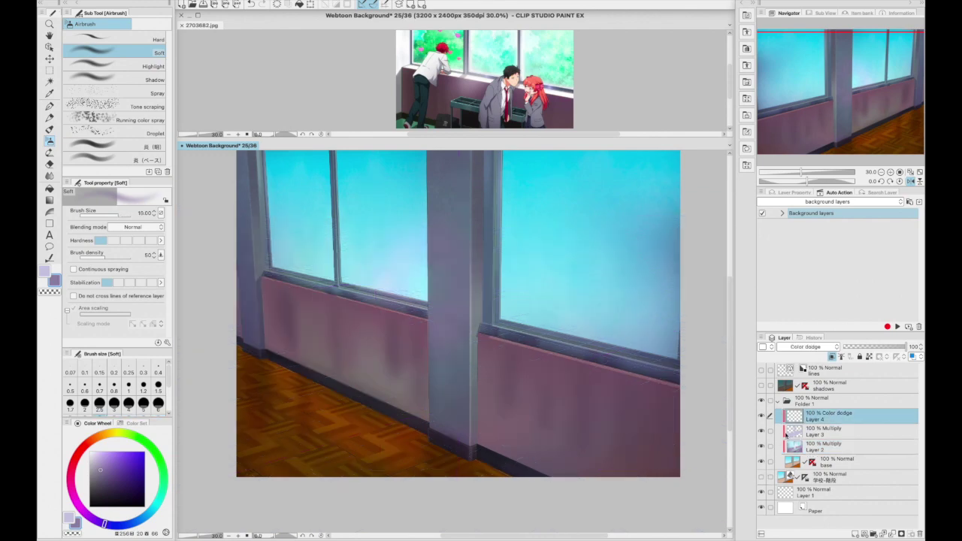
left_click(761, 477)
left_click(49, 71)
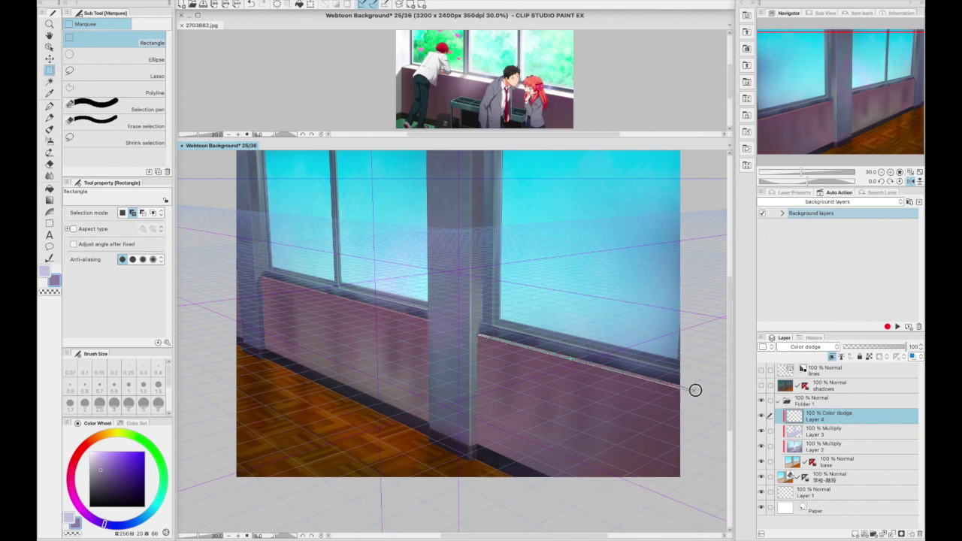
left_click_drag(694, 389, 694, 389)
key("b")
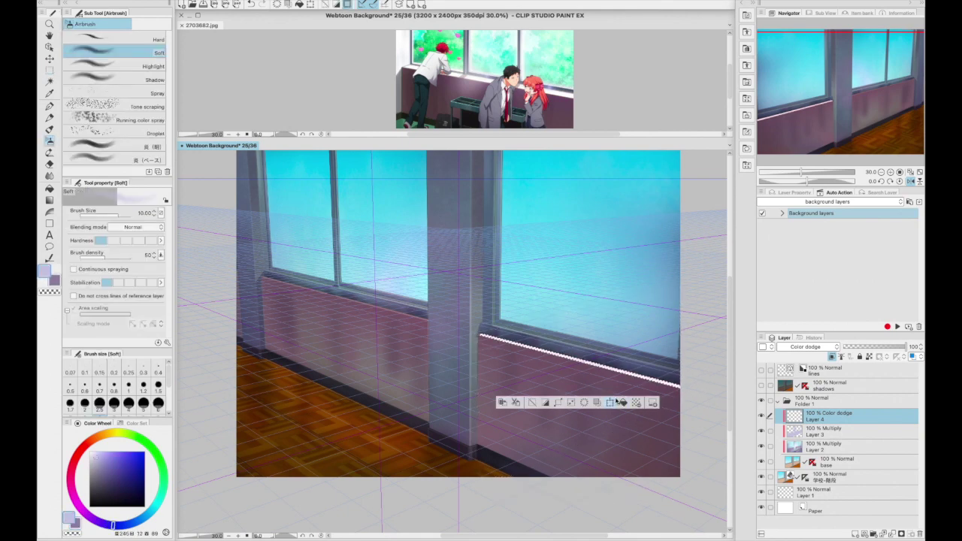
Try filling the selected wall edge with greyish-blue tones and undo the fills
left_click(98, 476)
key("ctrl+z")
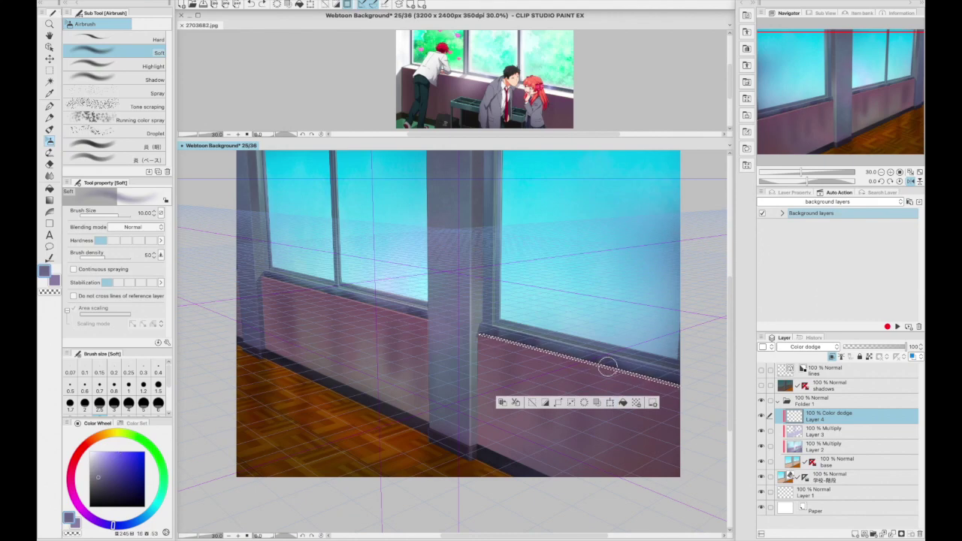
left_click_drag(104, 469, 94, 481)
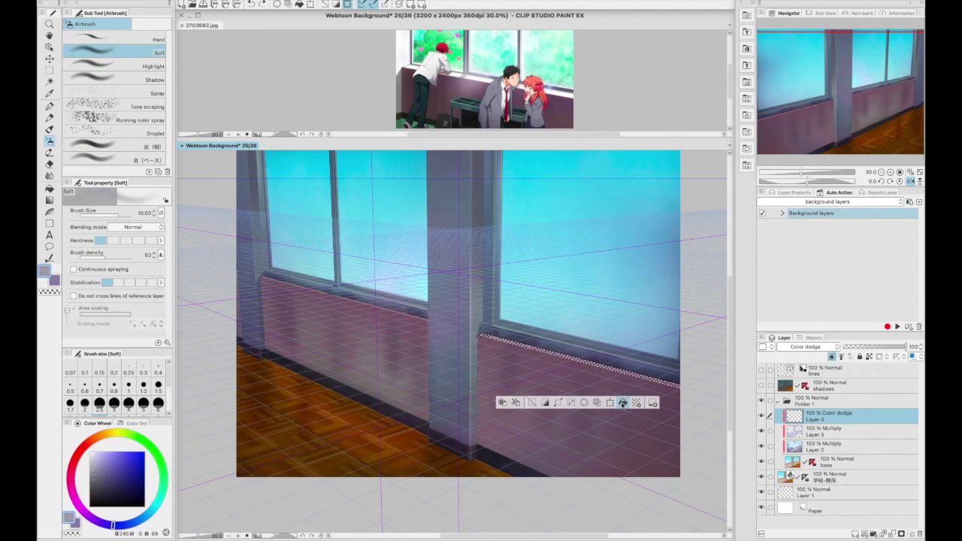
key("ctrl+z")
left_click(92, 482)
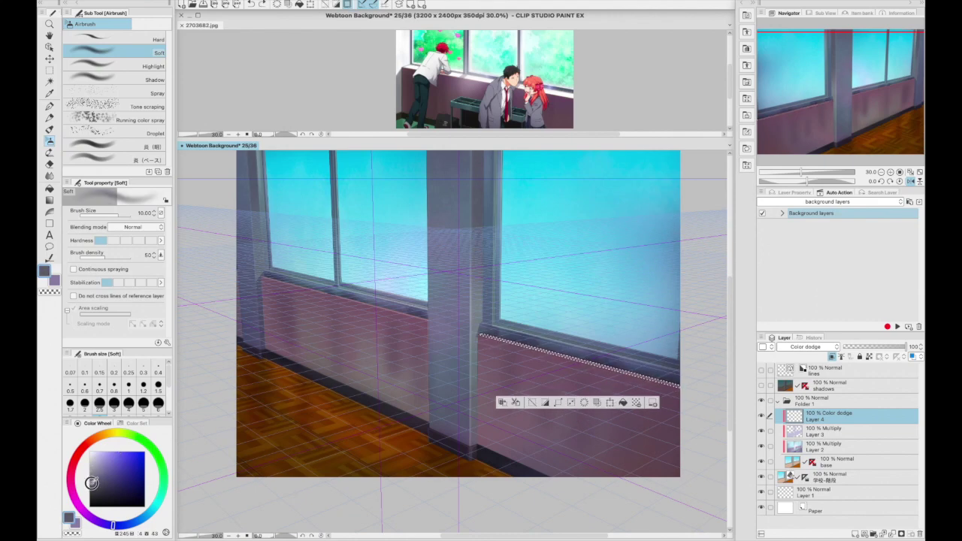
Try teal green and olive green fills on the selected wall edge and undo them
left_click(91, 445)
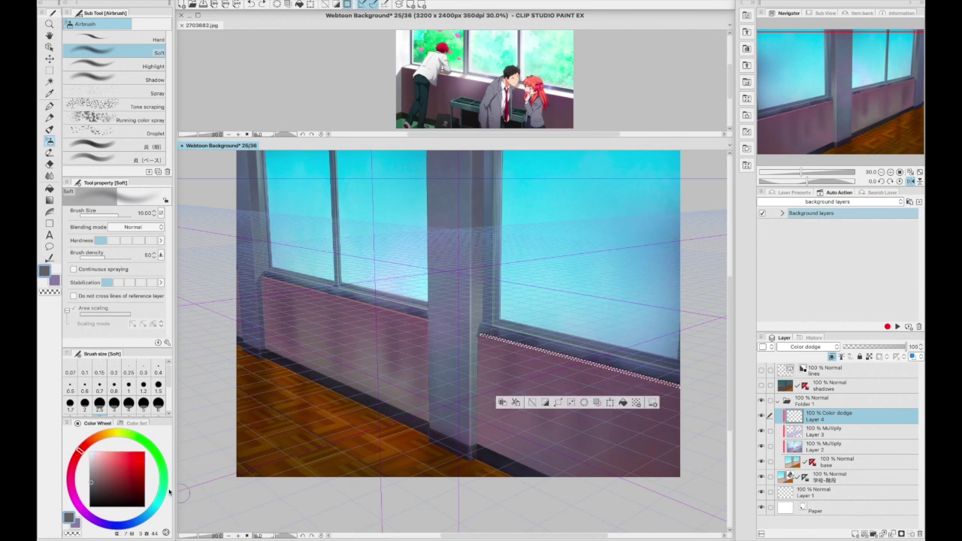
left_click(94, 472)
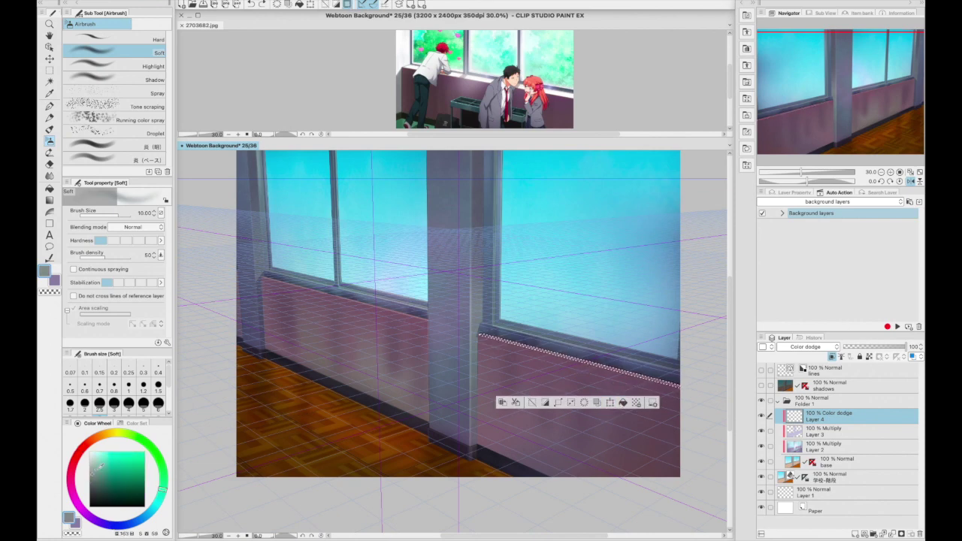
left_click(112, 480)
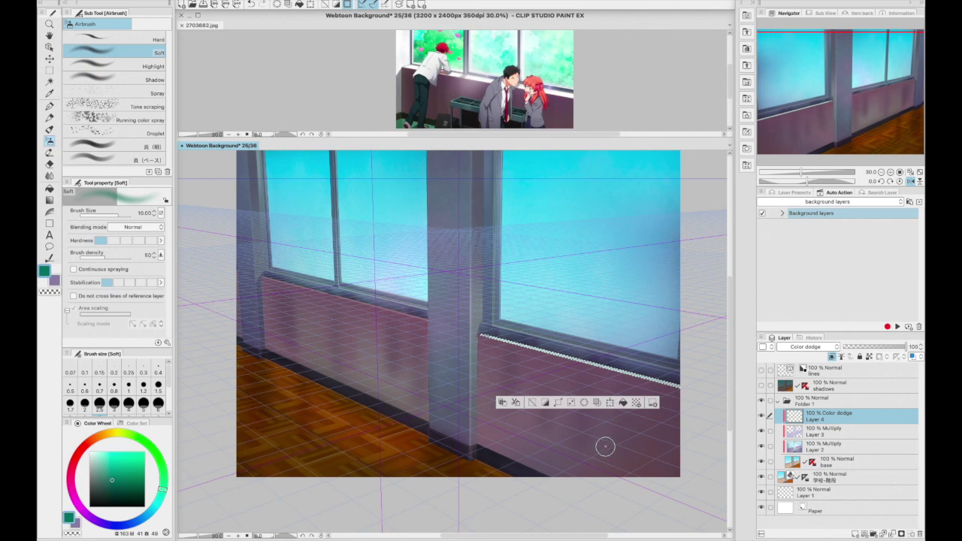
left_click(145, 513)
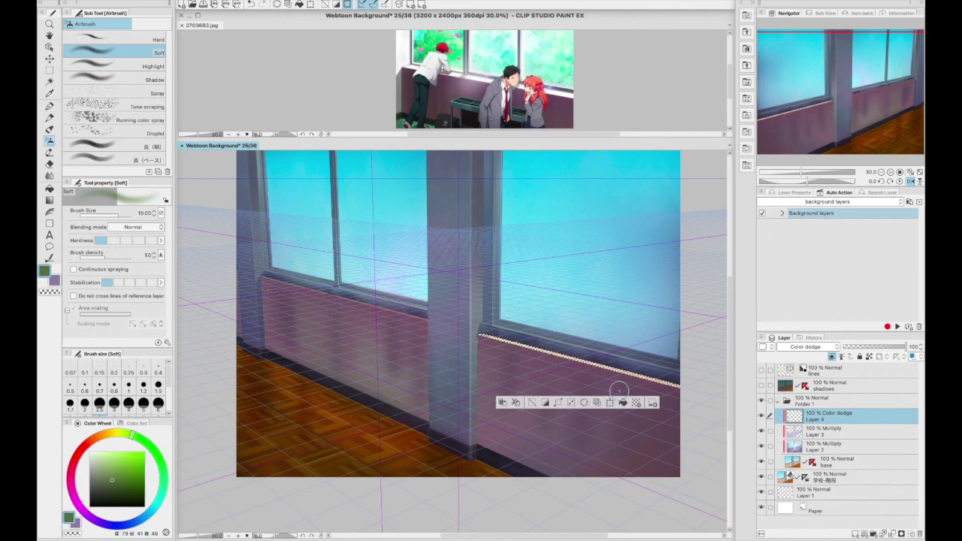
key("ctrl+d")
key("ctrl+z")
Fill the selected top edge of the right wall panel with a medium teal blue as a Color dodge highlight
left_click(102, 520)
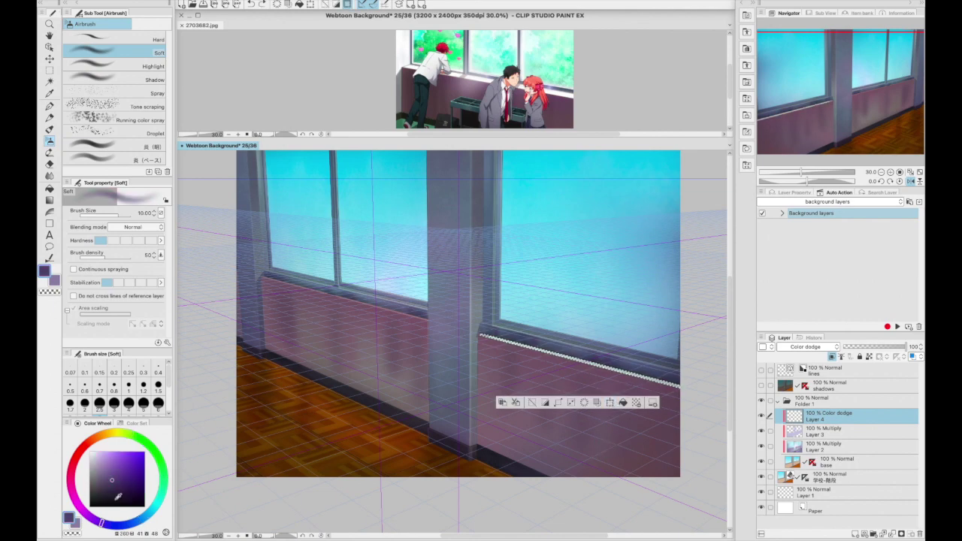
left_click(143, 517)
left_click(107, 489)
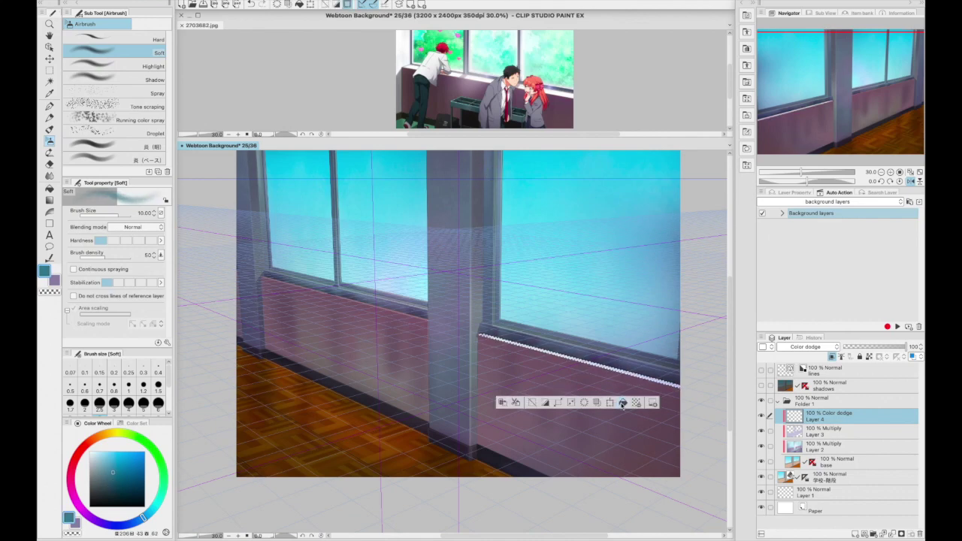
Clear the selection and draw thin greyish-blue highlight lines along the right window's sill with the G-pen at size 1.20
left_click(589, 416, "alt")
key("ctrl+d")
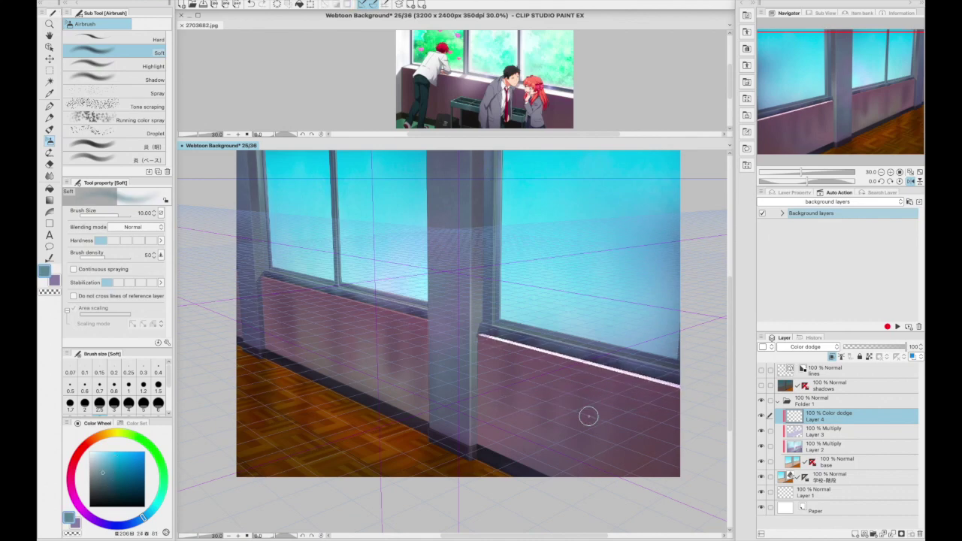
key("p")
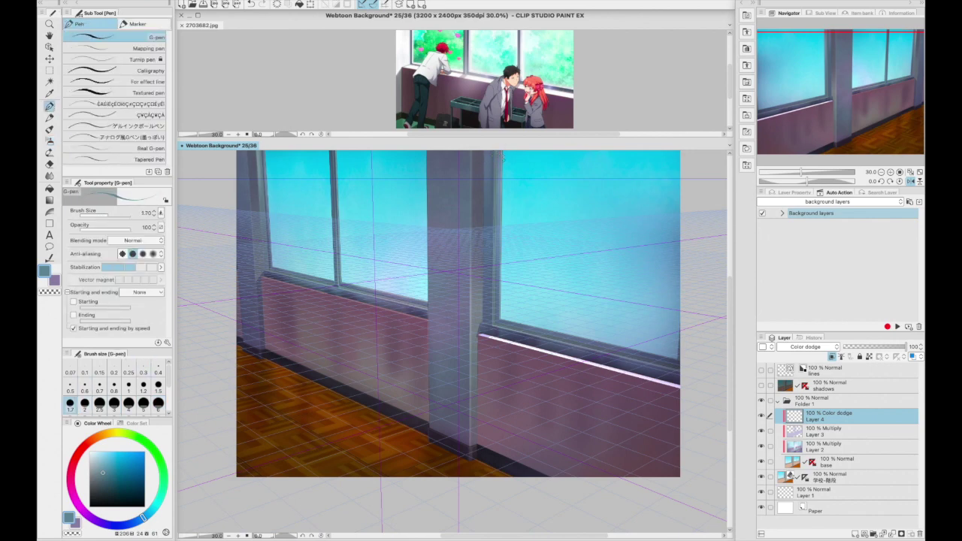
key("ctrl+z")
key("ctrl+d")
key("ctrl+z")
key("ctrl+y")
left_click_drag(480, 326, 680, 368)
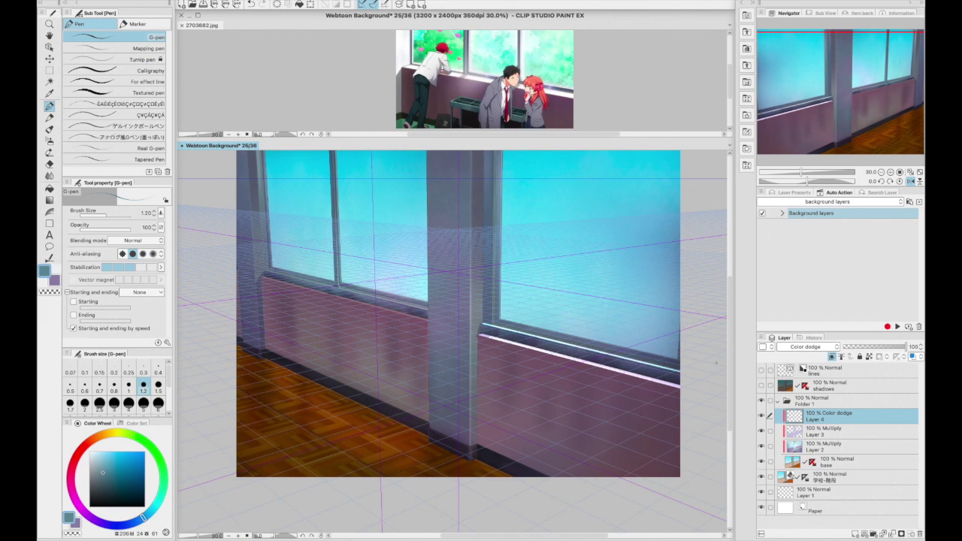
left_click_drag(502, 319, 680, 362)
Draw thin vertical highlight lines up the right window's frame with the G-pen at size 1.00
left_click_drag(494, 323, 495, 151)
key("bracketleft")
key("ctrl+z")
mouse_move(493, 325)
left_mouse_down()
mouse_move(496, 150)
mouse_move(496, 318)
left_mouse_up()
key("ctrl+z")
key("ctrl+z")
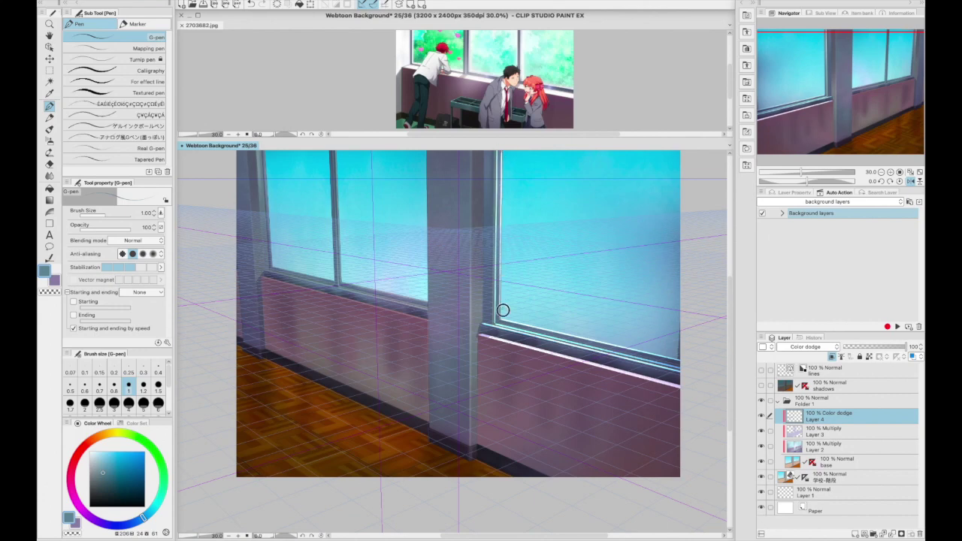
left_click_drag(494, 152, 495, 325)
key("ctrl+z")
Draw highlight lines along the left window's vertical frame posts and its sill with the G-pen at size 0.80
left_click_drag(336, 286, 339, 150)
key("bracketleft")
left_click_drag(271, 265, 264, 150)
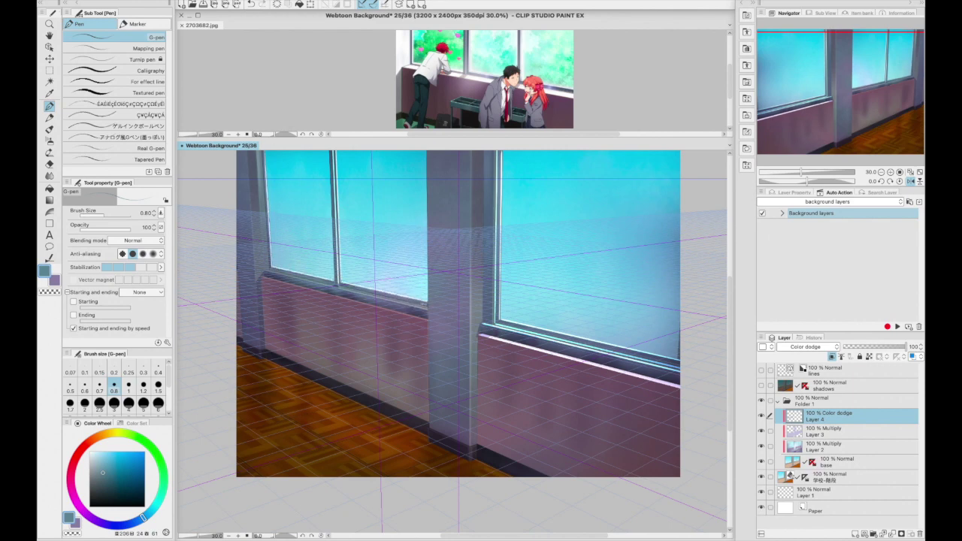
left_click_drag(266, 275, 363, 295)
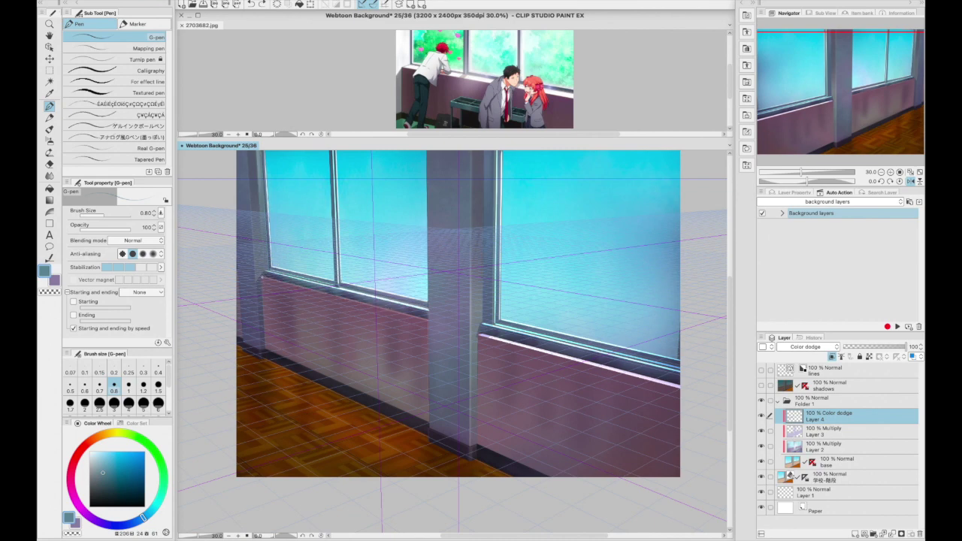
key("ctrl+z")
left_click_drag(261, 276, 395, 313)
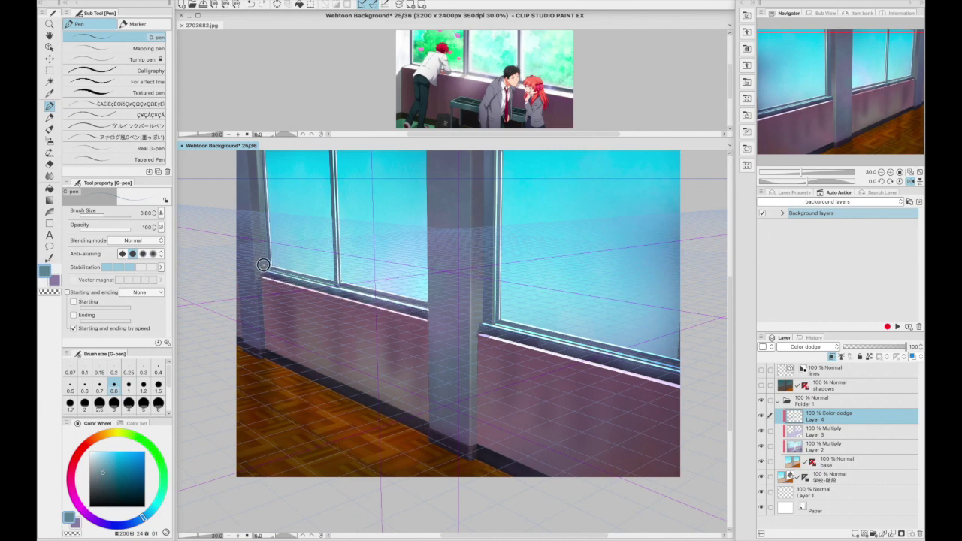
left_click_drag(425, 319, 267, 271)
Brighten the wooden floor with a broad Soft airbrush glow in dark greyish purple on the Color dodge layer
key("b")
left_click(266, 377, "alt")
key("bracketright")
key("bracketright")
key("bracketright")
mouse_move(333, 399)
left_mouse_down()
mouse_move(393, 460)
mouse_move(356, 475)
mouse_move(270, 441)
mouse_move(277, 413)
mouse_move(280, 456)
left_mouse_up()
key("ctrl+z")
key("bracketleft")
key("bracketleft")
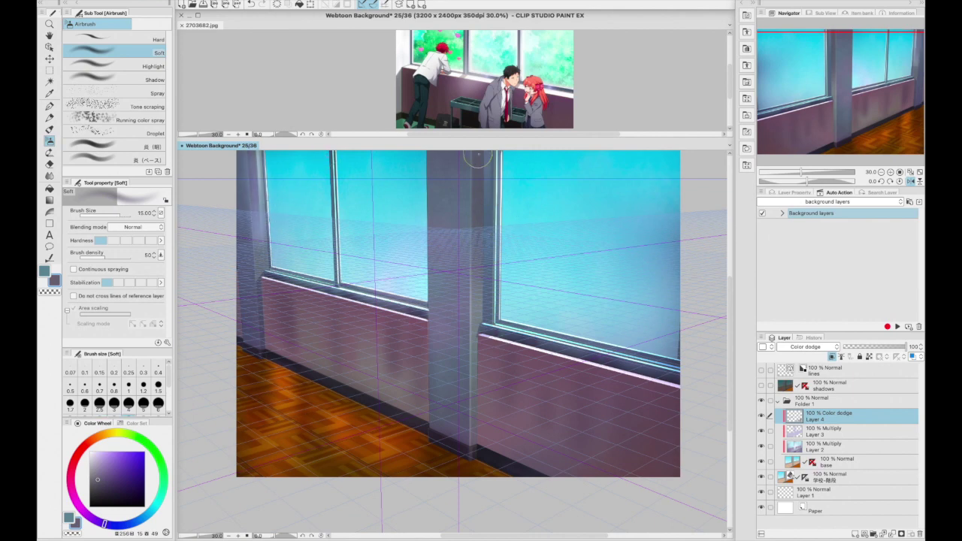
Select the narrow right side face of the central pillar, airbrush a soft highlight down it, and clear the selection
key("m")
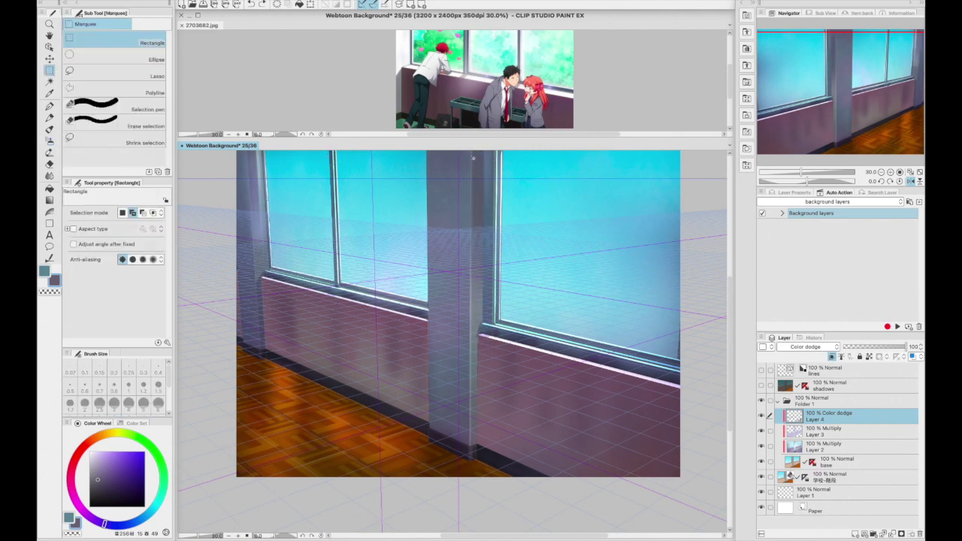
left_click_drag(471, 152, 482, 335)
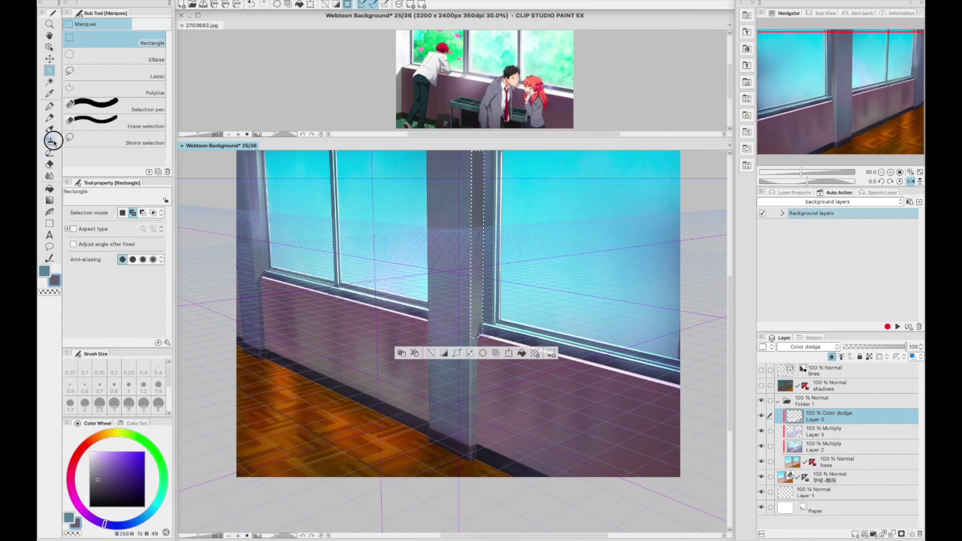
key("b")
left_click_drag(476, 161, 478, 331)
key("ctrl+d")
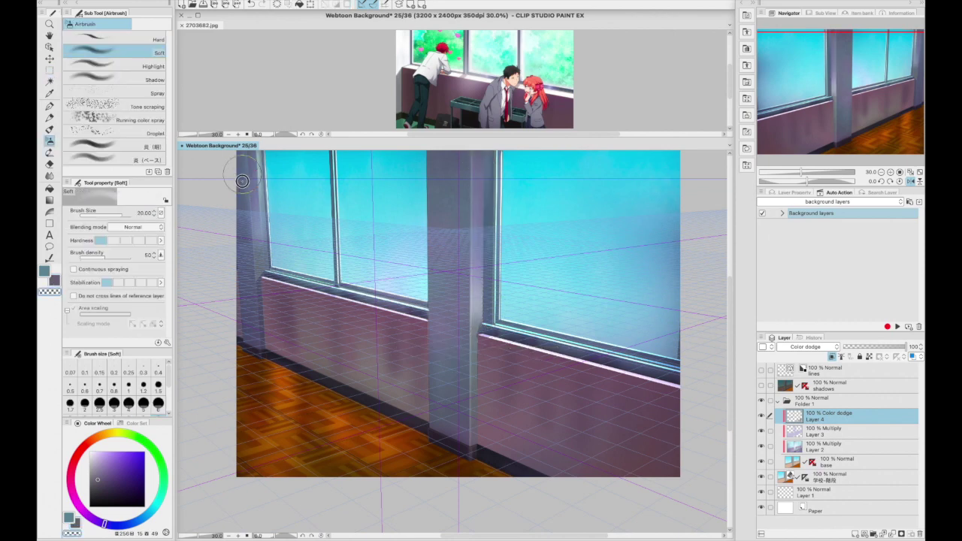
Select the window-side face of the far left pillar, airbrush a soft highlight onto it, and clear the selection
key("m")
left_click_drag(262, 276, 262, 276)
key("b")
left_click_drag(254, 158, 265, 267)
key("ctrl+d")
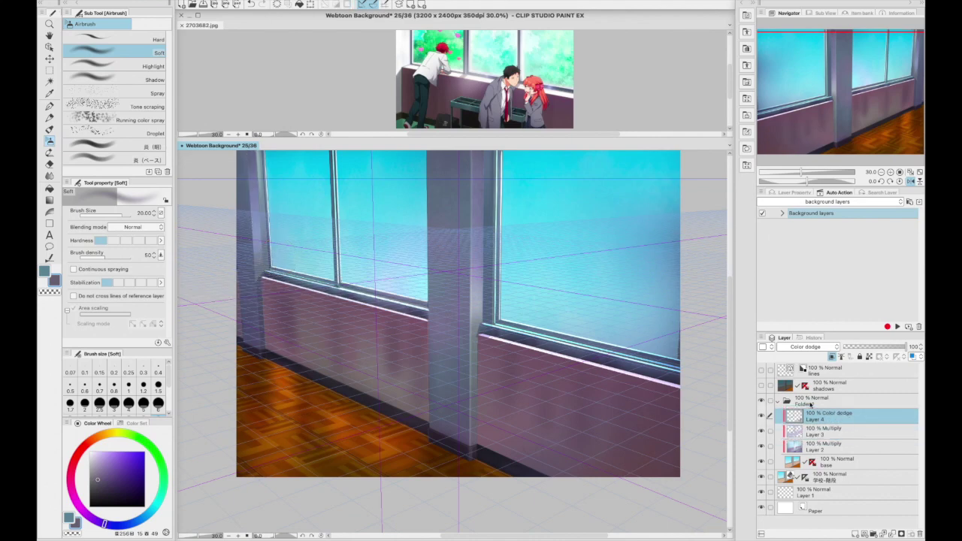
Hide the 3D layer and airbrush large, soft lighter-purple glows over the wall panels and beneath the window sills
key("ctrl+g")
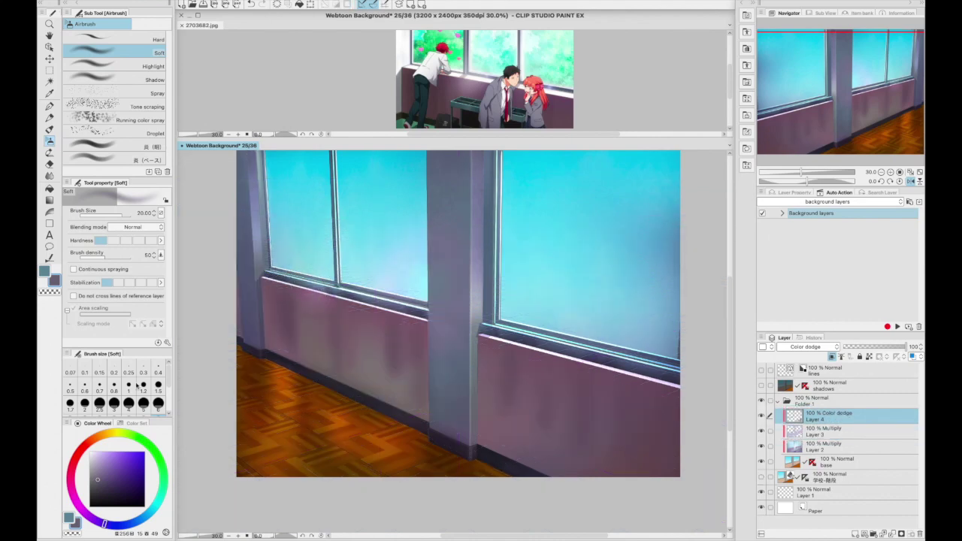
key("bracketright")
key("bracketright")
left_click_drag(535, 335, 616, 386)
key("ctrl+z")
key("bracketright")
key("bracketright")
key("bracketright")
left_click_drag(537, 333, 565, 347)
mouse_move(672, 381)
left_mouse_down()
mouse_move(343, 300)
mouse_move(427, 346)
left_mouse_up()
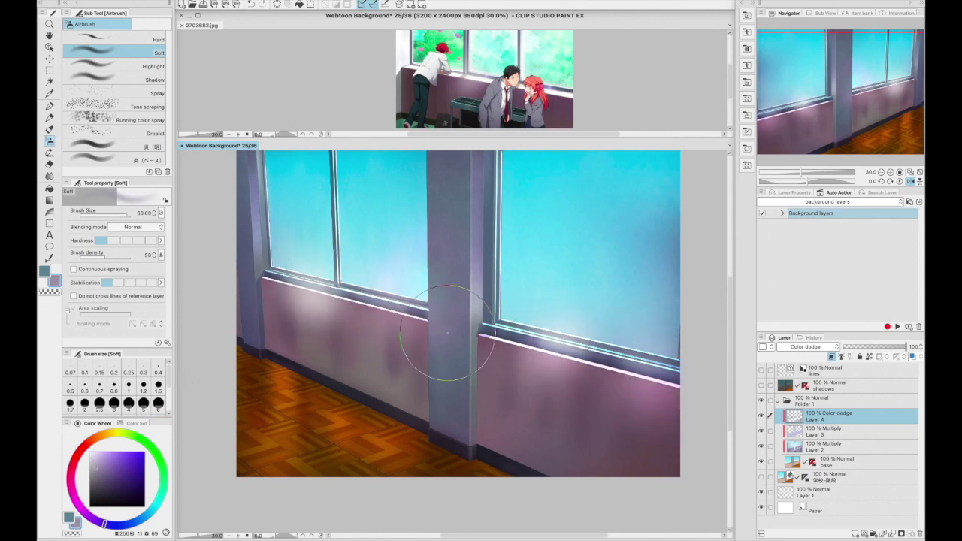
Add a new layer directly above the base layer and try foliage brushes over the right window, undoing the test strokes
left_click(49, 152)
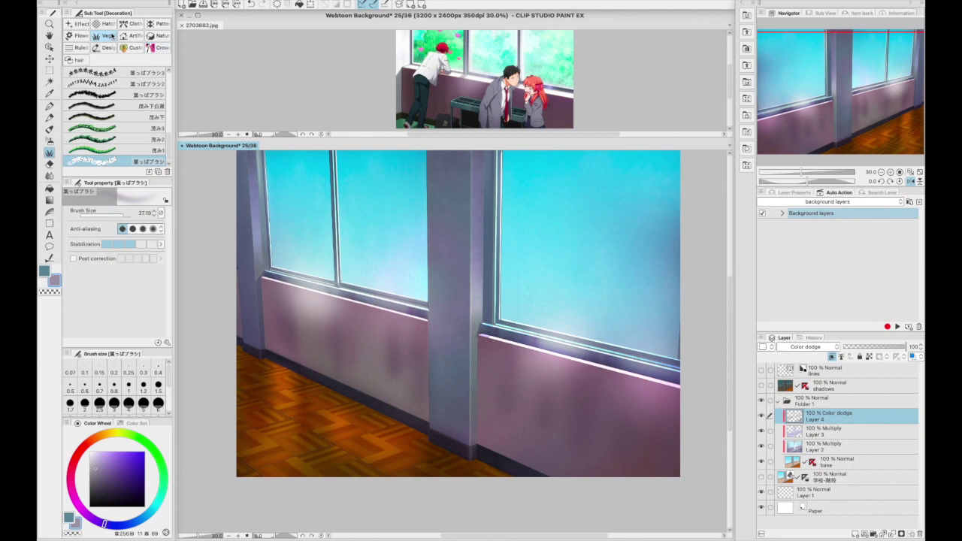
left_click_drag(583, 219, 637, 214)
key("ctrl+z")
left_click(834, 460)
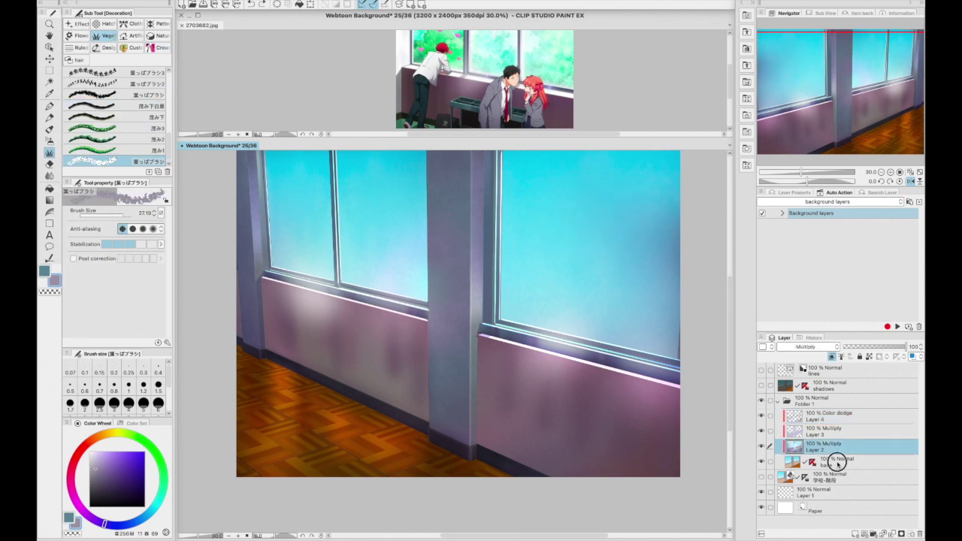
key("ctrl+shift+n")
left_click(113, 150)
left_click_drag(654, 203, 582, 319)
key("ctrl+z")
Select the glass areas of the right window and both left window panes
key("m")
left_click_drag(508, 151, 613, 344)
left_click_drag(500, 316, 684, 159)
left_click_drag(502, 166, 699, 389)
left_click_drag(333, 167, 428, 330)
left_click_drag(263, 170, 333, 304)
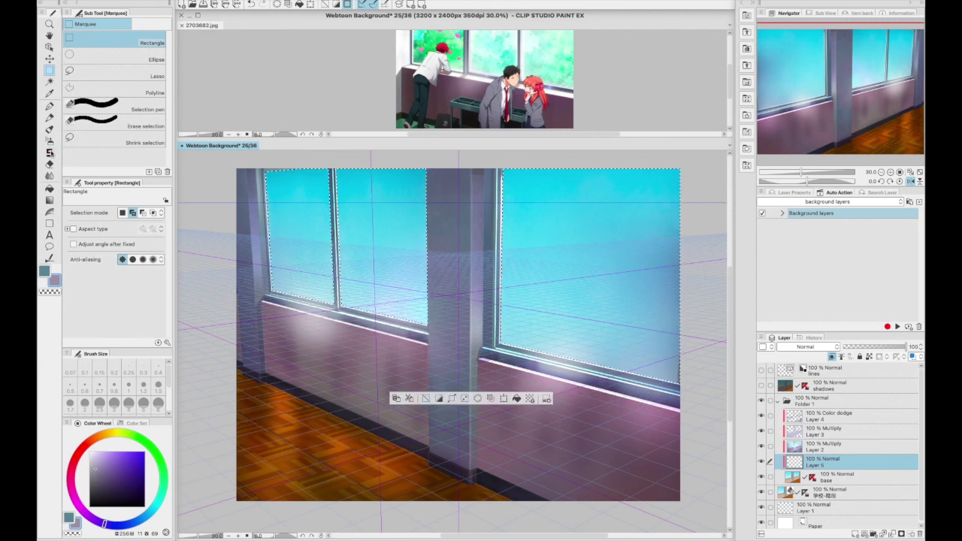
Paint green bushes across the lower part of the right window with the 茂み1 brush at size 70
key("b")
left_click_drag(573, 346, 711, 348)
key("ctrl+z")
mouse_move(526, 323)
left_mouse_down()
mouse_move(638, 365)
mouse_move(669, 353)
left_mouse_up()
scroll(568, 538, "right", 3)
left_click_drag(653, 197, 580, 209)
key("ctrl+z")
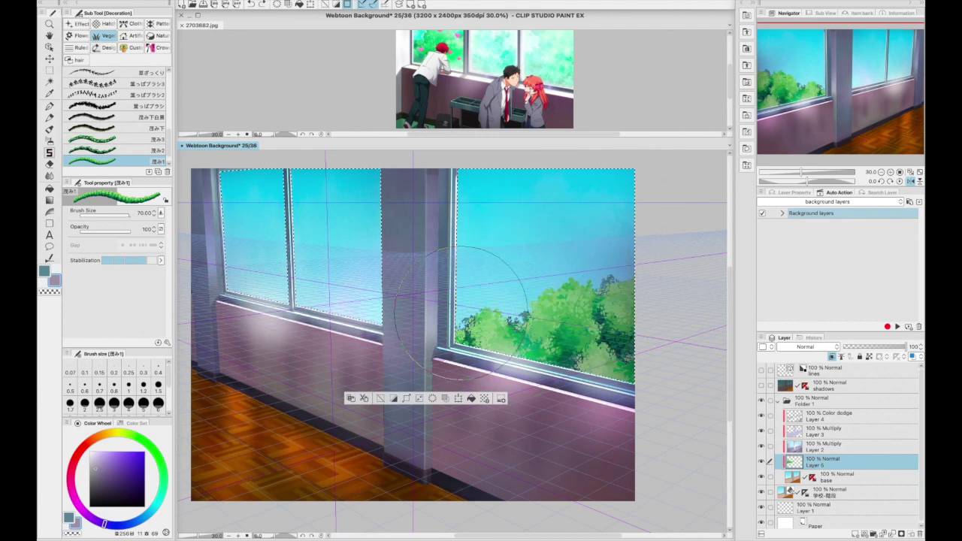
Extend the green foliage over both left panes and up the sides of the right window
mouse_move(242, 284)
left_mouse_down()
mouse_move(386, 206)
mouse_move(402, 227)
left_mouse_up()
mouse_move(396, 297)
left_mouse_down()
mouse_move(291, 308)
mouse_move(417, 276)
mouse_move(280, 336)
mouse_move(411, 280)
left_mouse_up()
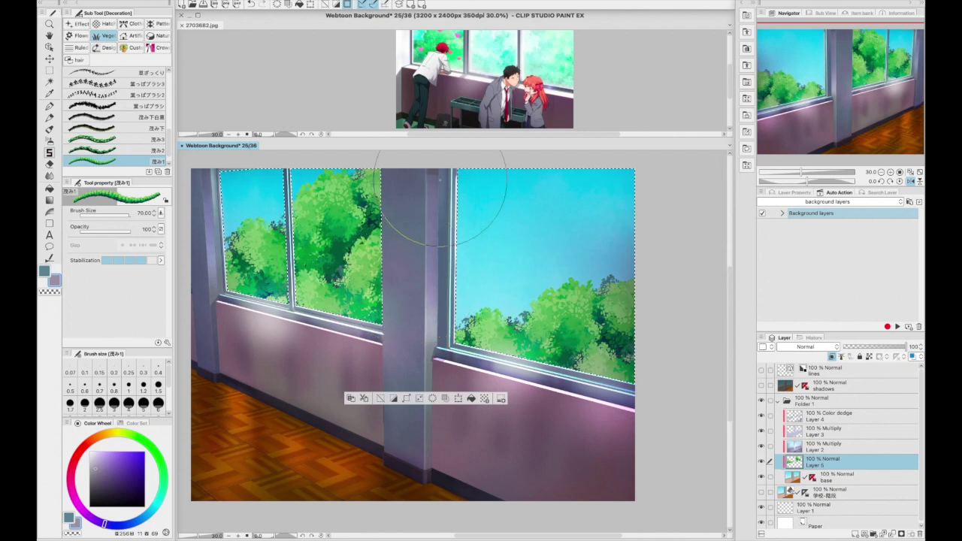
mouse_move(516, 359)
left_mouse_down()
mouse_move(583, 387)
mouse_move(671, 368)
left_mouse_up()
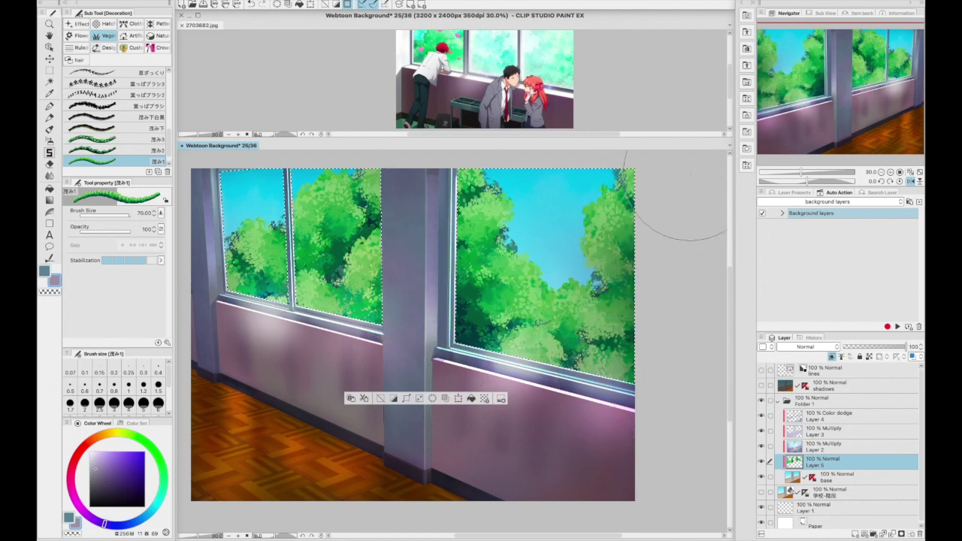
On a new layer below the foliage, paint background bushes at brush size 40 and set the layer to Overlay at 76% opacity
key("ctrl+shift+n")
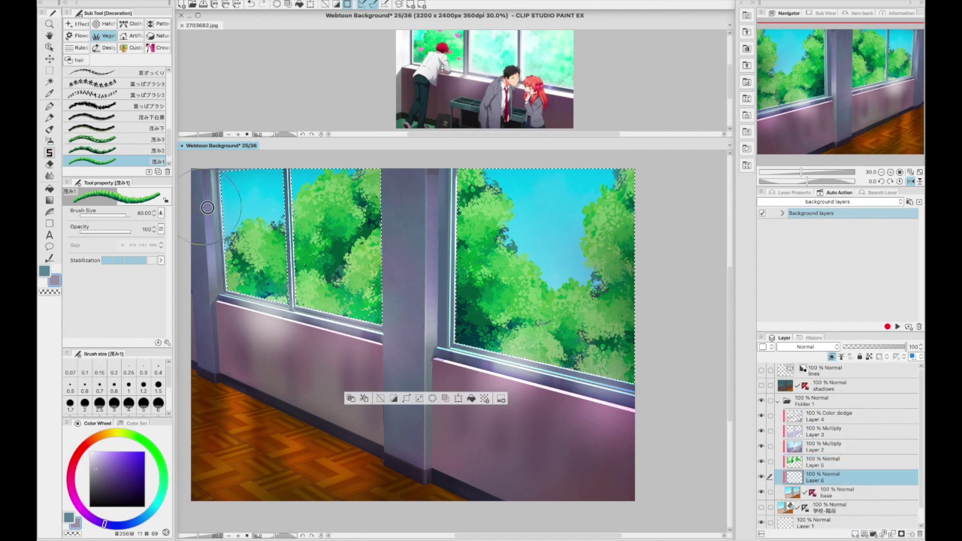
left_click_drag(536, 290, 673, 301)
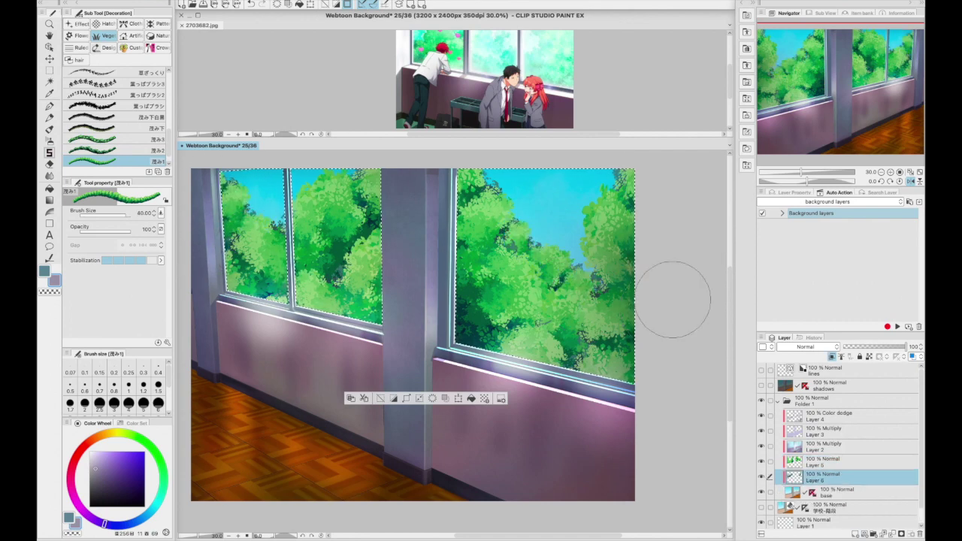
left_click(805, 347)
left_click(804, 158)
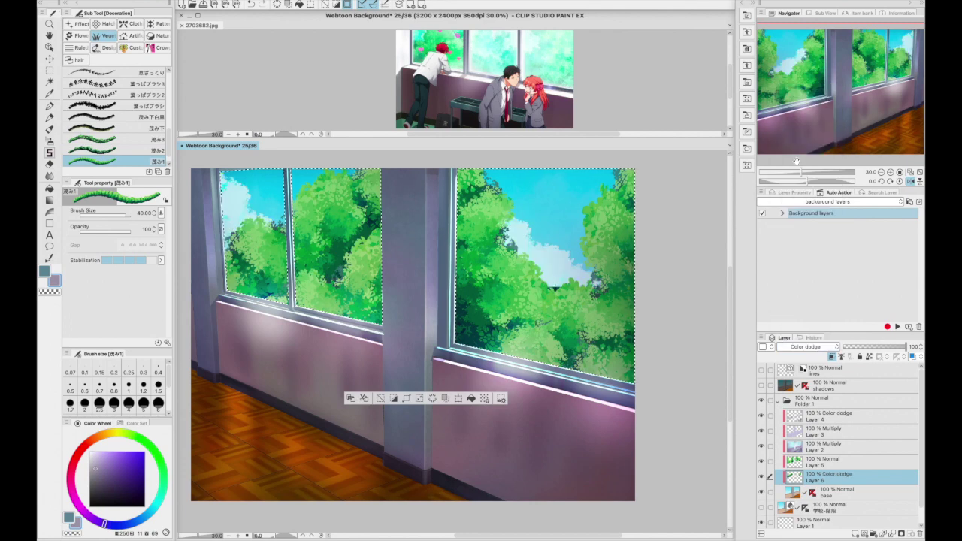
left_click(869, 346)
left_click(805, 346)
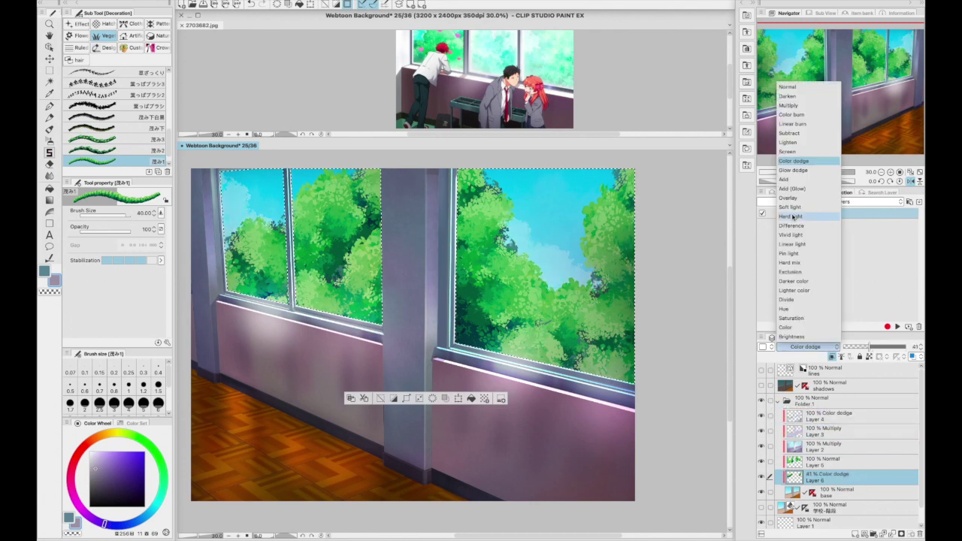
left_click(796, 224)
Try the foliage layers above the shading layers with Color dodge blending, restoring Normal blending and the original order
left_click_drag(862, 481, 864, 428)
left_click(805, 347)
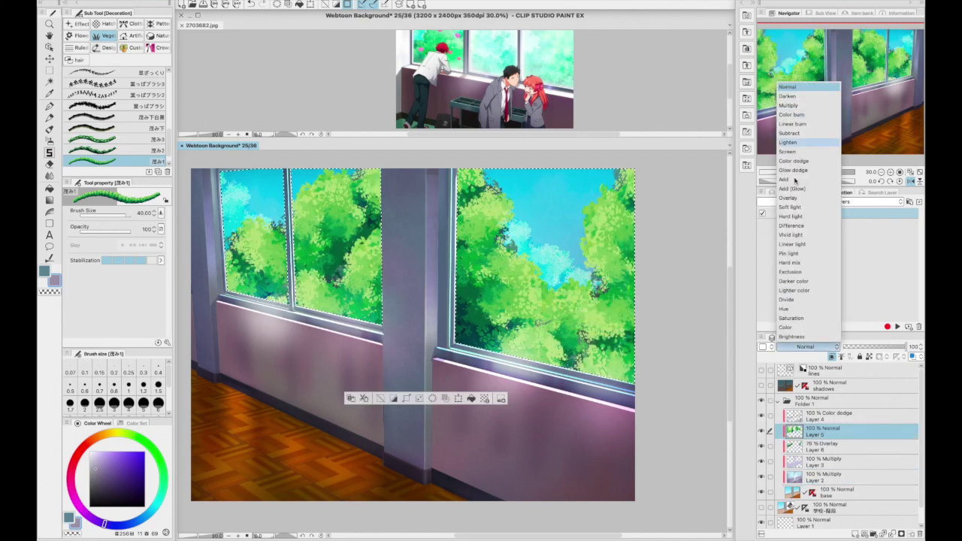
left_click(786, 197)
left_click(806, 346)
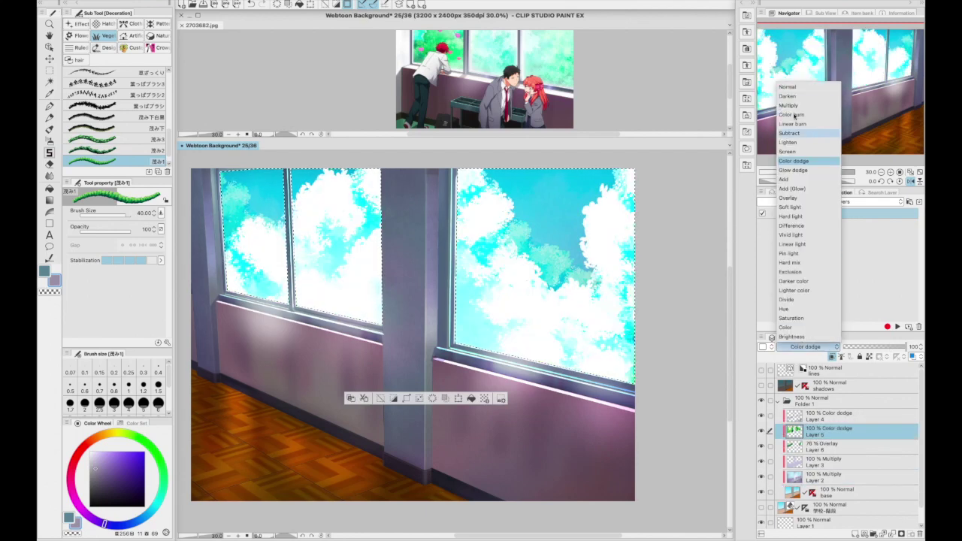
left_click(810, 170)
left_click(805, 347)
left_click(789, 85)
left_click_drag(841, 432, 836, 482)
left_click(827, 461)
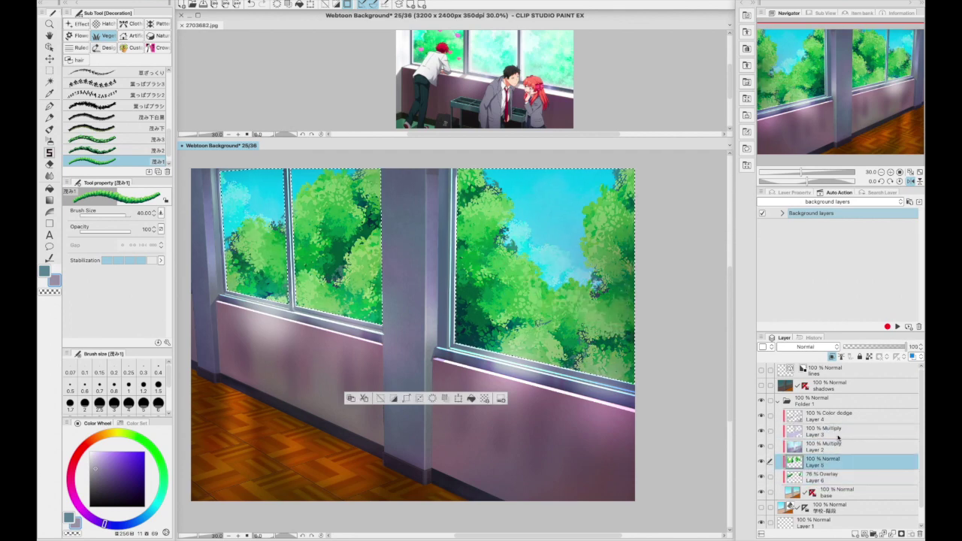
Apply a Hue/Saturation/Luminosity correction to the Layer 5 foliage, slightly lowering saturation and setting luminosity to 17
left_click(157, 1)
left_click(342, 213)
left_click_drag(594, 412, 586, 413)
left_click_drag(594, 436, 583, 413)
mouse_move(605, 436)
left_mouse_down()
mouse_move(617, 434)
mouse_move(609, 434)
left_mouse_up()
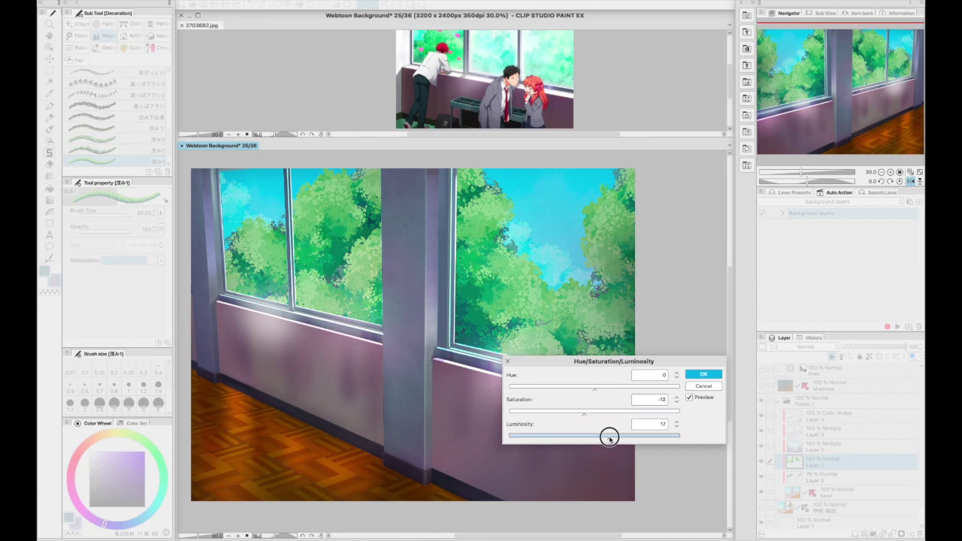
left_click(586, 413)
left_click(692, 373)
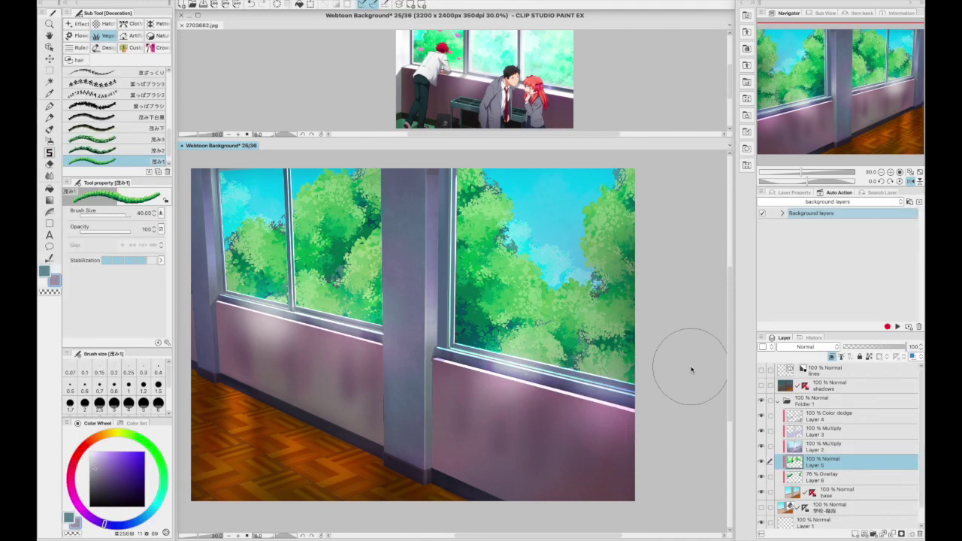
Apply a half-tone Color balance correction to the Layer 5 foliage with Keep brightness enabled
left_click(154, 1)
left_click(51, 71)
left_click(154, 1)
left_click(343, 242)
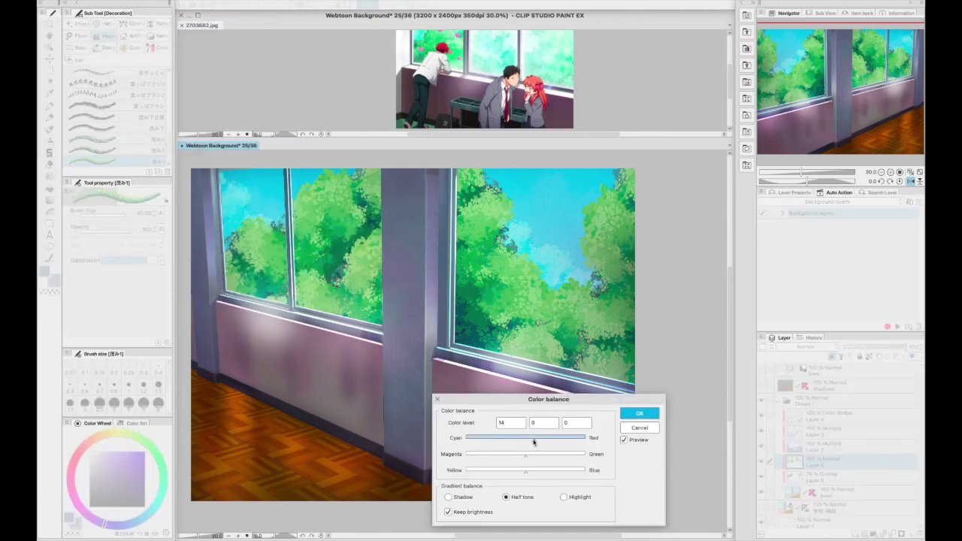
left_click_drag(516, 455, 513, 474)
left_click(639, 412)
On the Color dodge layer Layer 4, restore the window pane selection and paint bright leaf highlights over the foliage
left_click(837, 413)
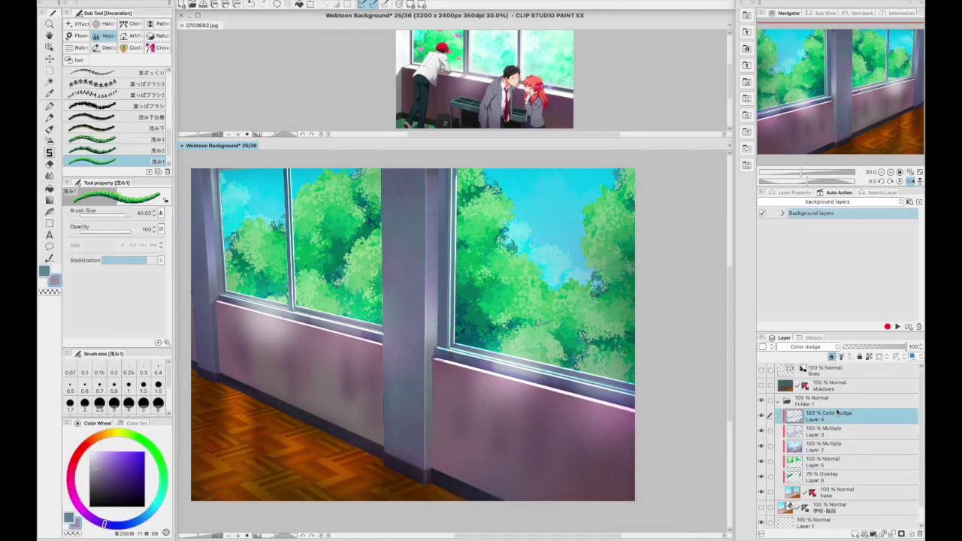
left_click(259, 2)
left_click(301, 248)
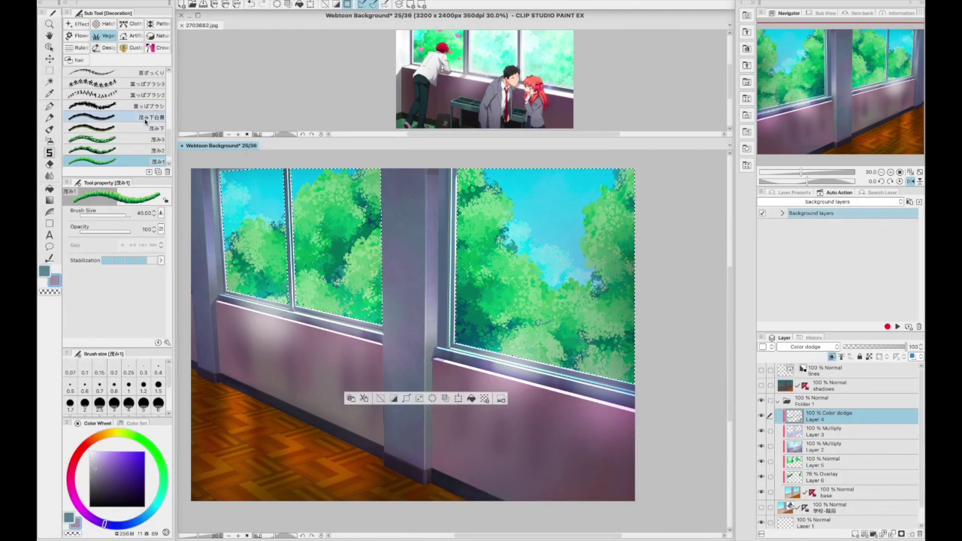
left_click(113, 105)
mouse_move(267, 236)
left_mouse_down()
mouse_move(240, 247)
mouse_move(291, 239)
mouse_move(267, 214)
mouse_move(285, 213)
mouse_move(272, 203)
mouse_move(268, 214)
mouse_move(235, 185)
mouse_move(300, 177)
mouse_move(241, 271)
left_mouse_up()
left_click(199, 331, "alt")
key("ctrl+z")
mouse_move(489, 175)
left_mouse_down()
mouse_move(554, 281)
mouse_move(519, 190)
mouse_move(616, 181)
mouse_move(595, 247)
mouse_move(488, 210)
mouse_move(380, 253)
mouse_move(313, 217)
mouse_move(377, 314)
left_mouse_up()
key("bracketleft")
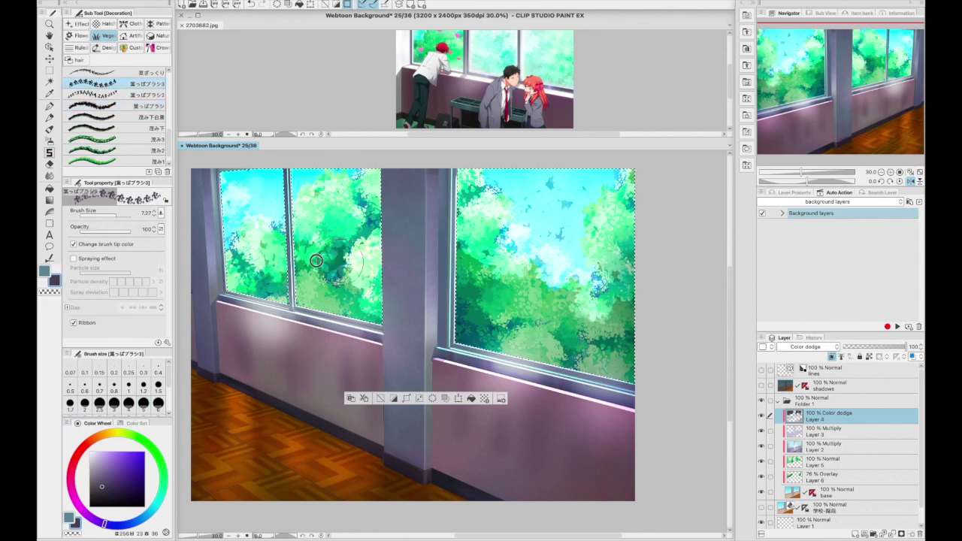
On the Color dodge layer Layer 4, try several vegetation brushes and paint bright leaves over the window foliage with the 葉っぱブラシ brush
key("comma")
key("comma")
key("comma")
left_click_drag(263, 226, 236, 268)
key("comma")
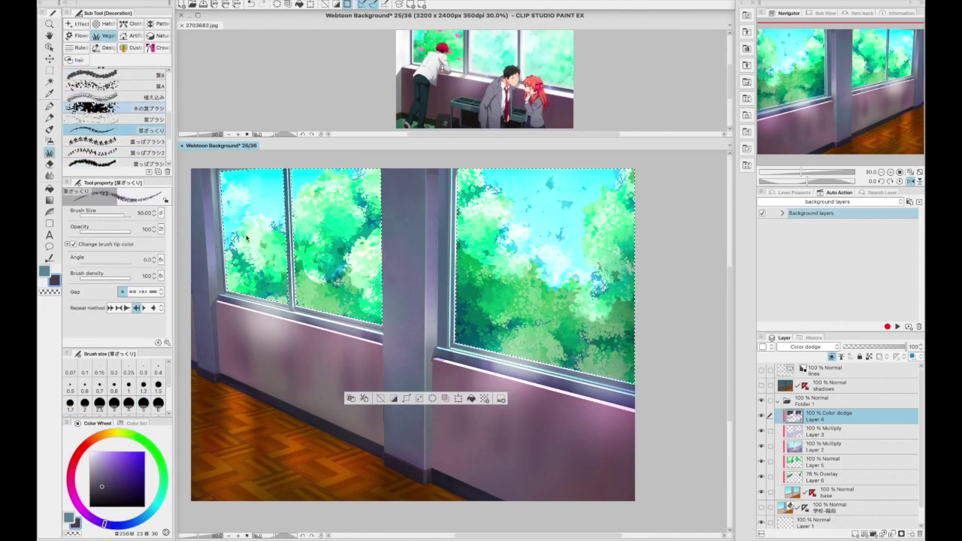
left_click(147, 115)
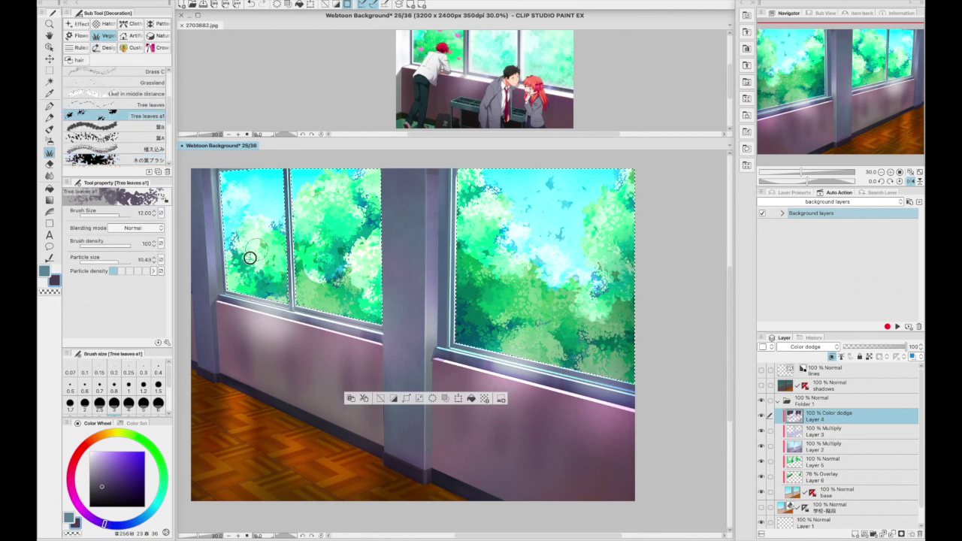
scroll(164, 111, "down", 5)
left_click(113, 95)
mouse_move(530, 262)
left_mouse_down()
mouse_move(456, 310)
mouse_move(503, 309)
mouse_move(619, 339)
mouse_move(594, 360)
mouse_move(541, 346)
left_mouse_up()
key("bracketright")
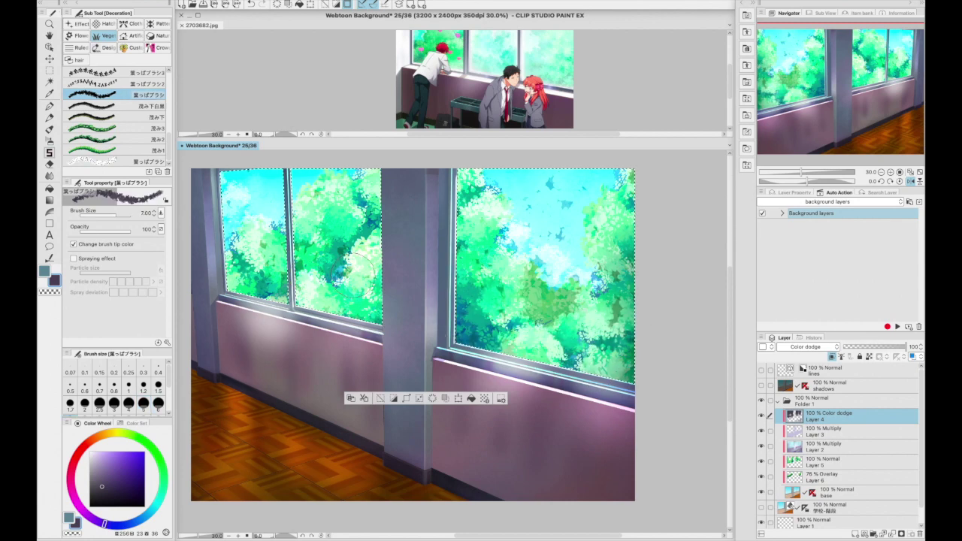
Paint more bright leaf highlights in the window panes using purple and dark teal tones, and clear the selection
left_click(413, 197, "alt")
mouse_move(496, 210)
left_mouse_down()
mouse_move(564, 259)
mouse_move(594, 323)
left_mouse_up()
left_click(572, 265, "alt")
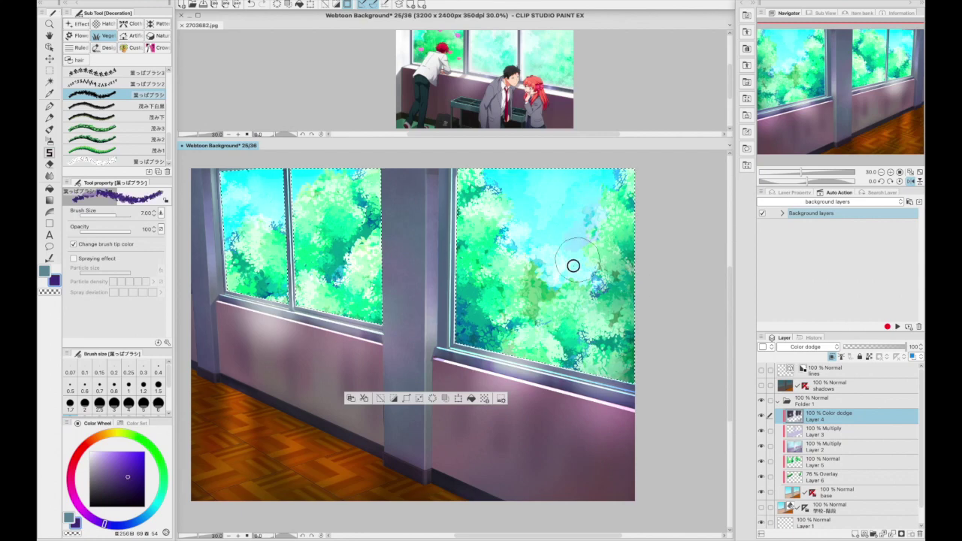
left_click(573, 238, "alt")
left_click_drag(573, 238, 586, 286)
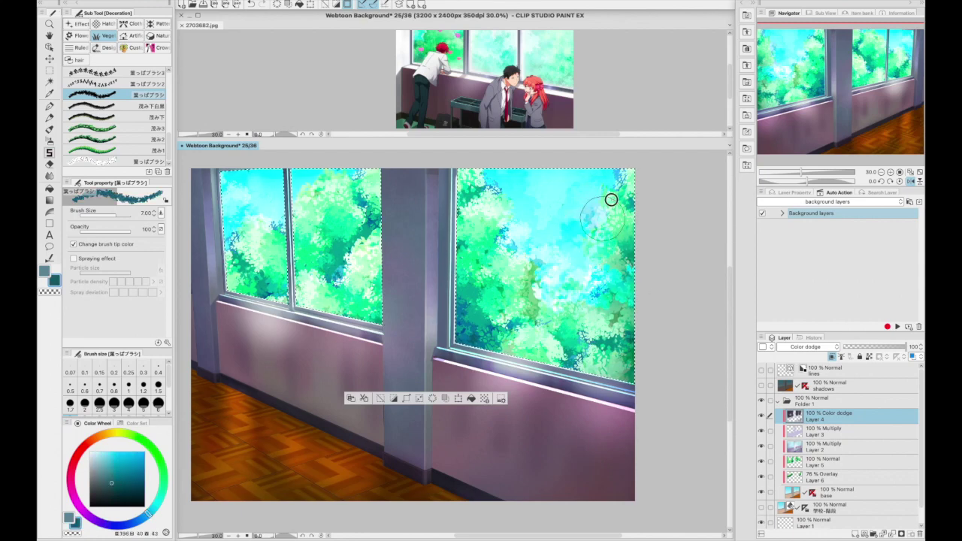
left_click_drag(560, 320, 526, 272)
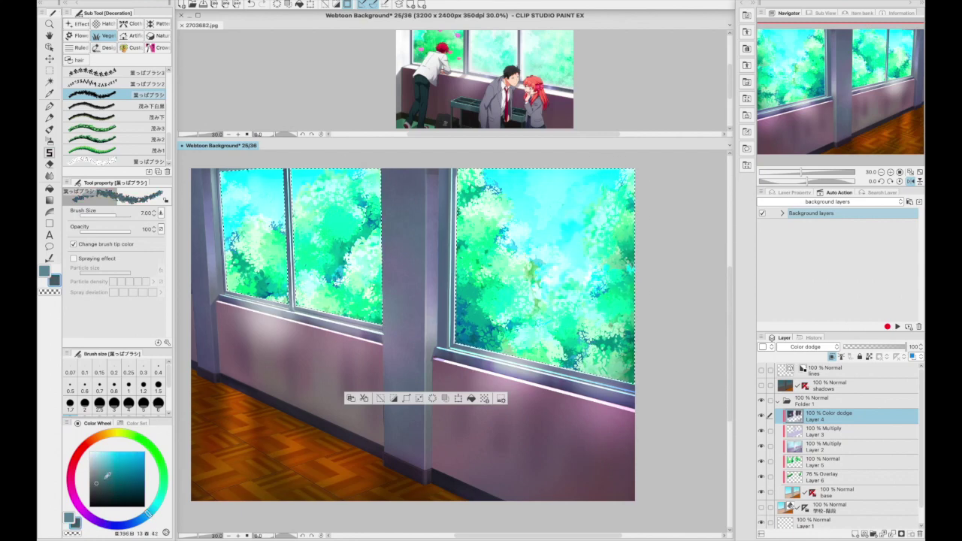
left_click(124, 494)
mouse_move(473, 330)
left_mouse_down()
mouse_move(498, 317)
mouse_move(488, 282)
left_mouse_up()
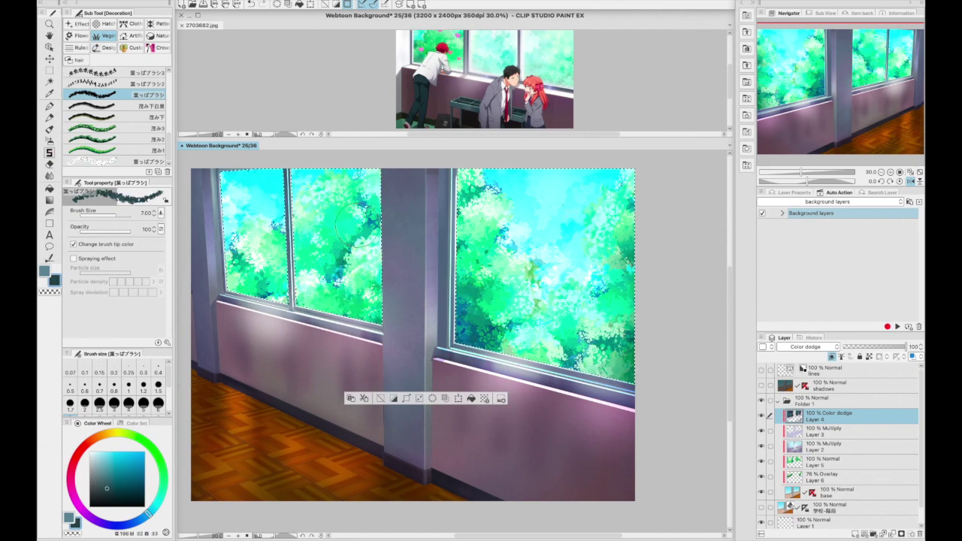
key("ctrl+d")
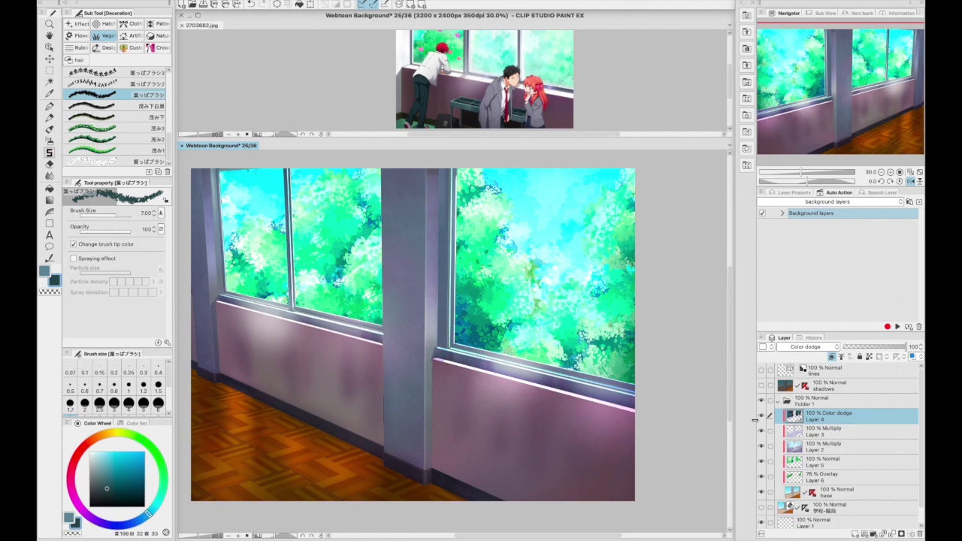
Add a new layer above the Color dodge layer with Screen blending and select the Soft airbrush
left_click(854, 533)
left_click(49, 140)
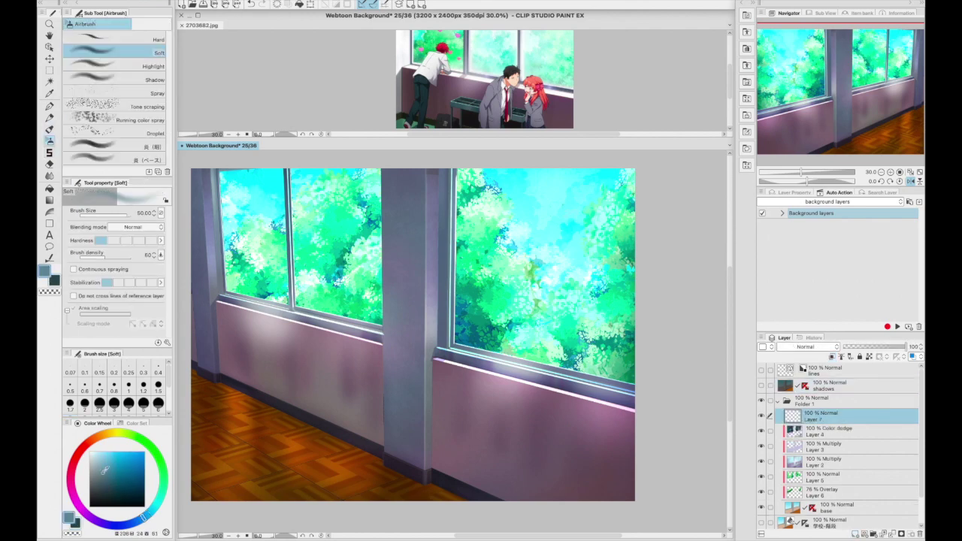
left_click(805, 346)
left_click(804, 164)
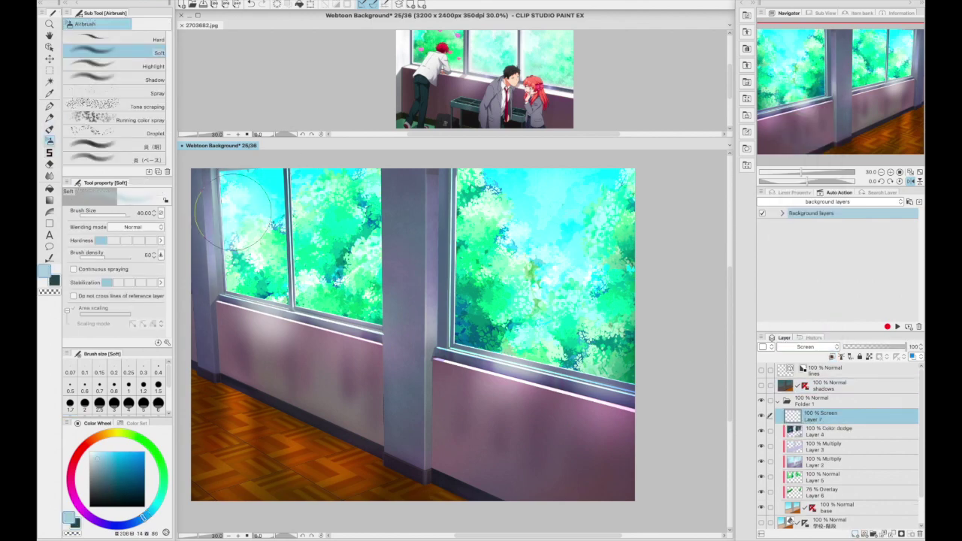
Airbrush a soft light blue glow over the window panes and frames on the Screen layer, reducing the brush size to 25
key("bracketleft")
key("bracketleft")
mouse_move(341, 214)
left_mouse_down()
mouse_move(368, 308)
mouse_move(575, 218)
mouse_move(485, 273)
mouse_move(475, 366)
mouse_move(488, 323)
left_mouse_up()
key("bracketleft")
key("bracketleft")
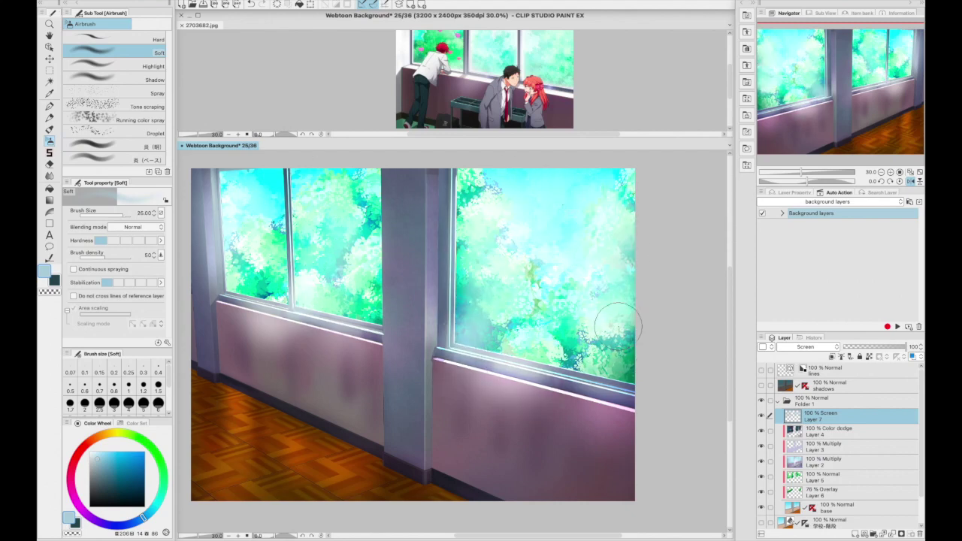
left_click_drag(208, 230, 204, 293)
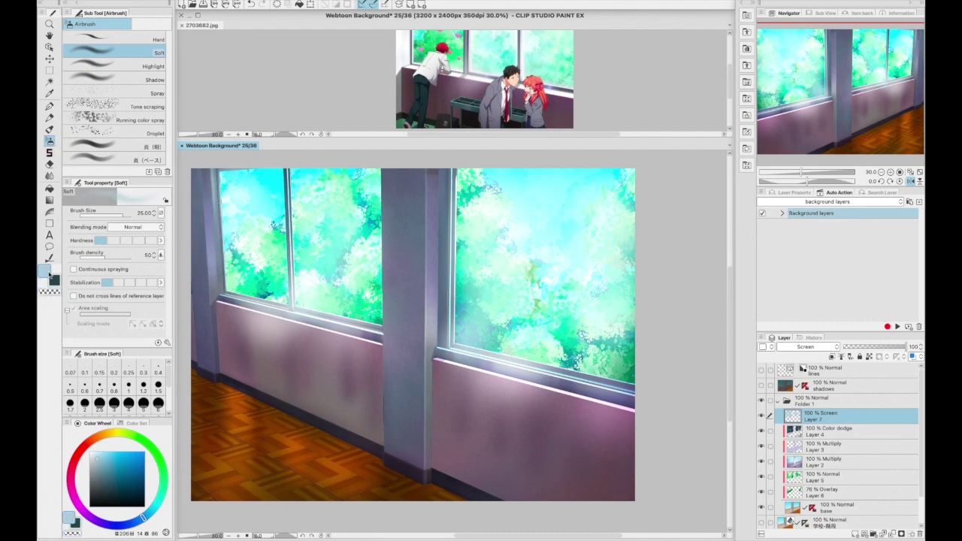
Show the shadows layer, try Color dodge and Multiply blending, and set it to Overlay at 42% opacity
left_click(760, 385)
left_click(833, 386)
left_click(808, 347)
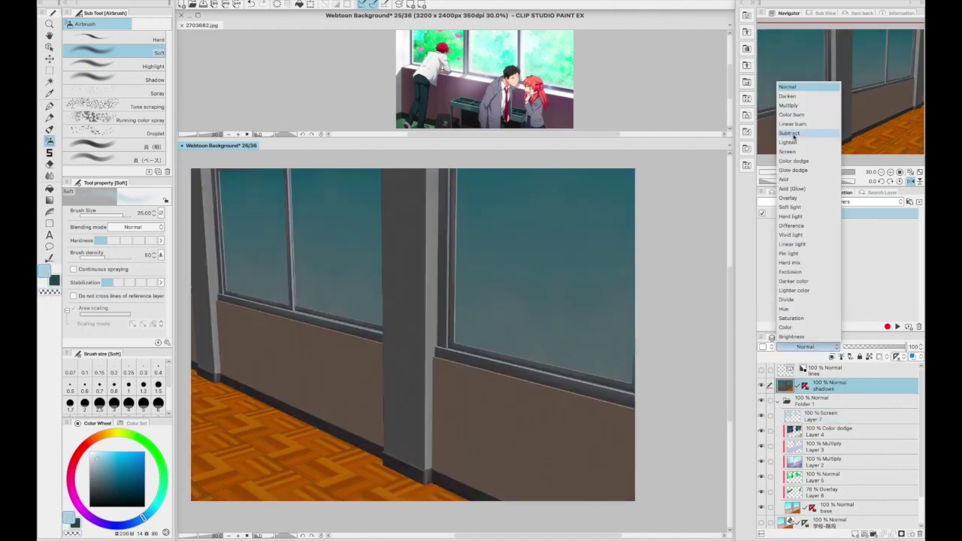
left_click(798, 162)
left_click(808, 347)
left_click(798, 103)
mouse_move(902, 347)
left_mouse_down()
mouse_move(865, 346)
mouse_move(875, 346)
left_mouse_up()
left_click(761, 385)
left_click(761, 386)
left_click(808, 348)
left_click(799, 201)
Show the lines layer, try Color dodge blending on it, set it to Overlay and save the document
left_click(826, 368)
left_click(808, 347)
left_click(793, 160)
left_click(805, 347)
left_click(794, 160)
left_click(806, 348)
left_click(789, 198)
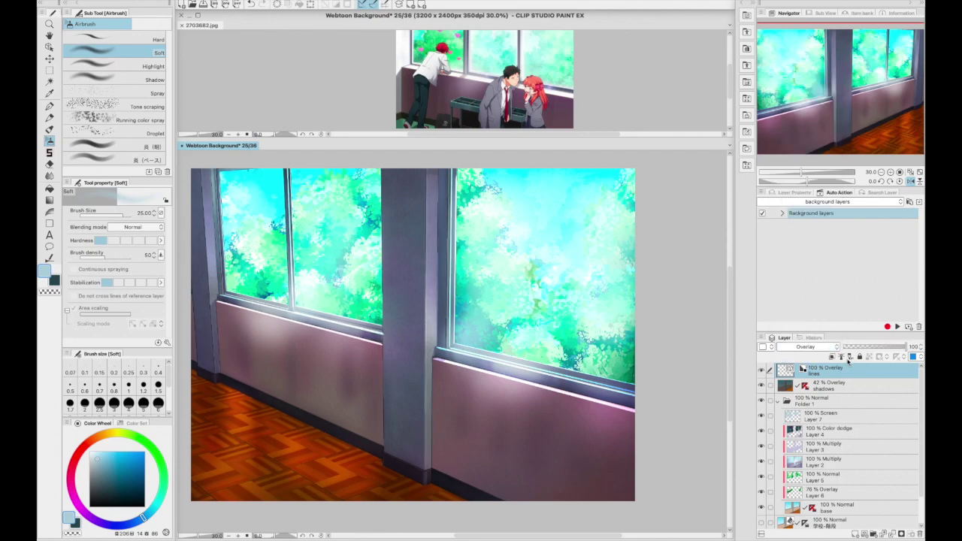
left_click(795, 193)
key("ctrl+s")
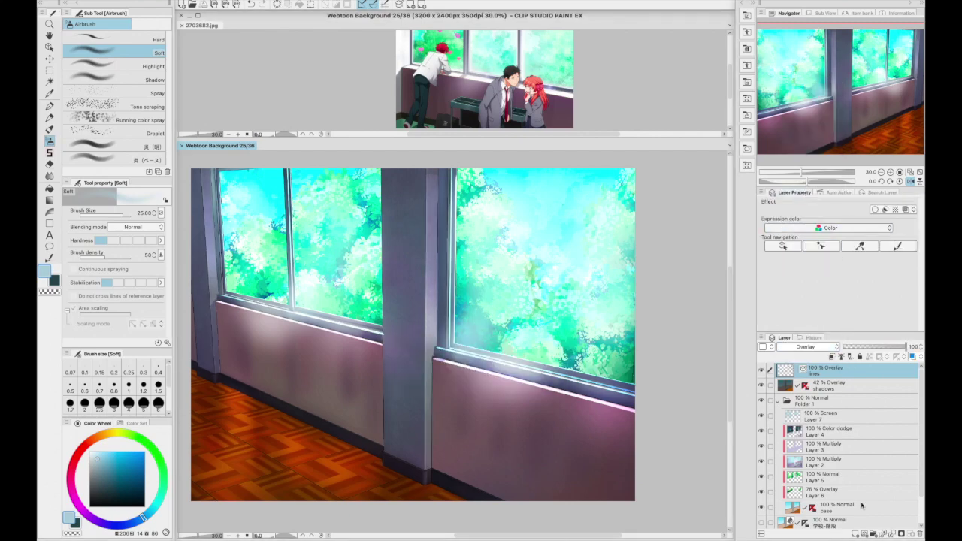
Group the lines, shadows and painted layers into a new folder and duplicate that folder
left_click(832, 356)
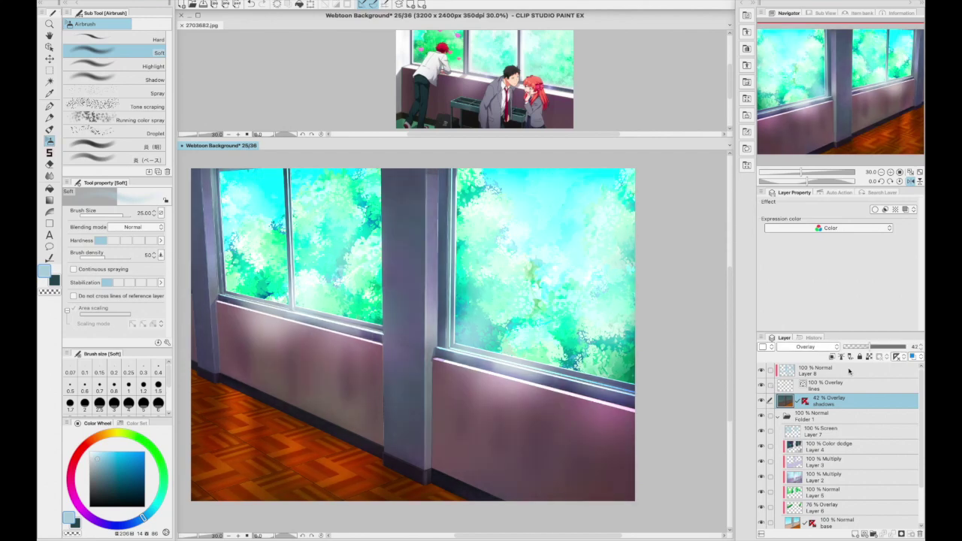
scroll(917, 479, "down", 2)
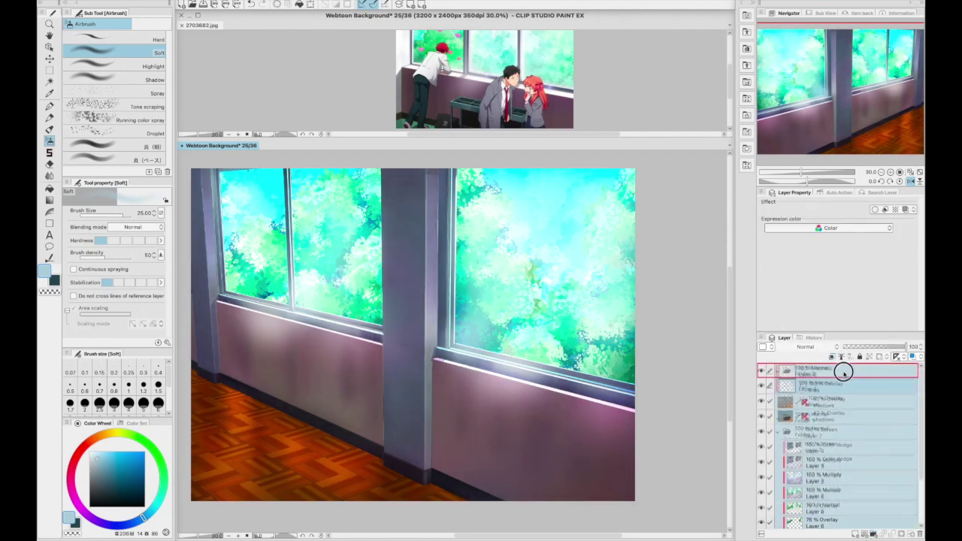
left_click(779, 372)
right_click(813, 373)
left_click(840, 197)
Merge the duplicated folder into a single layer, duplicate the merged layer and save the document
right_click(814, 372)
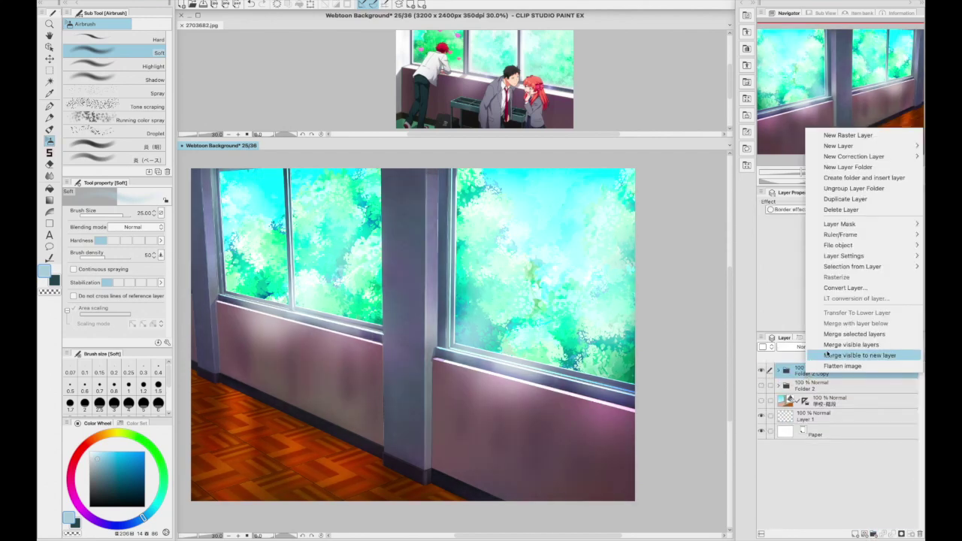
left_click(864, 332)
right_click(823, 373)
left_click(846, 199)
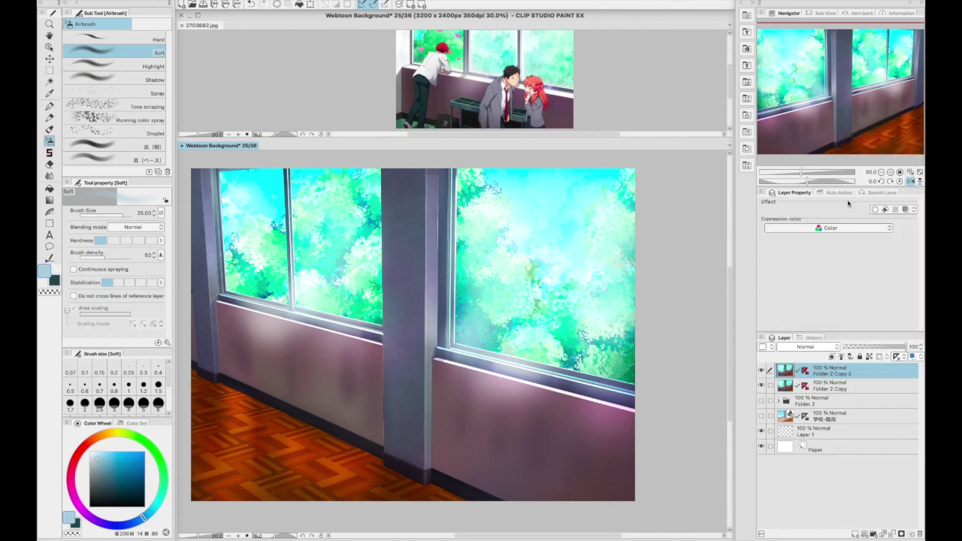
key("ctrl+s")
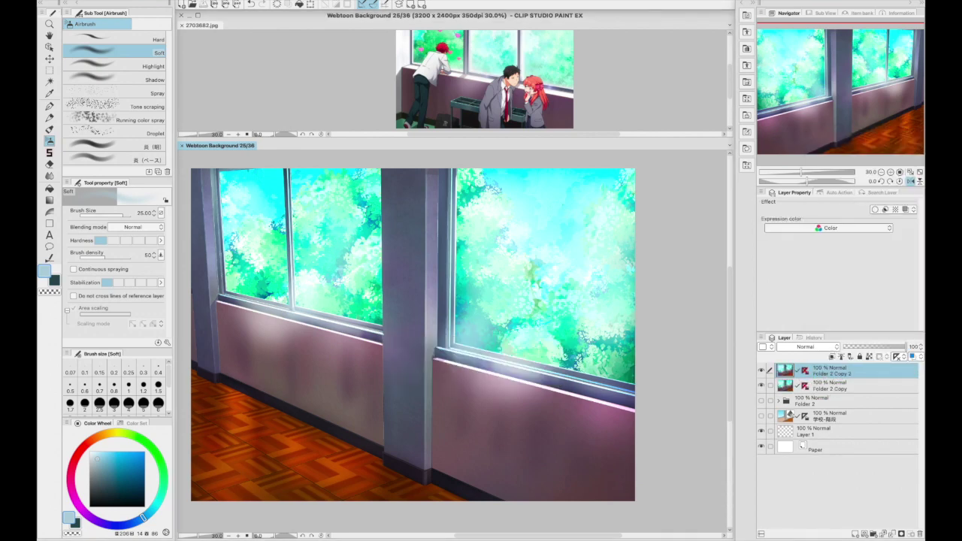
Apply a Gaussian blur to the top merged copy and duplicate the blurred layer with its layer mask
left_click(390, 23)
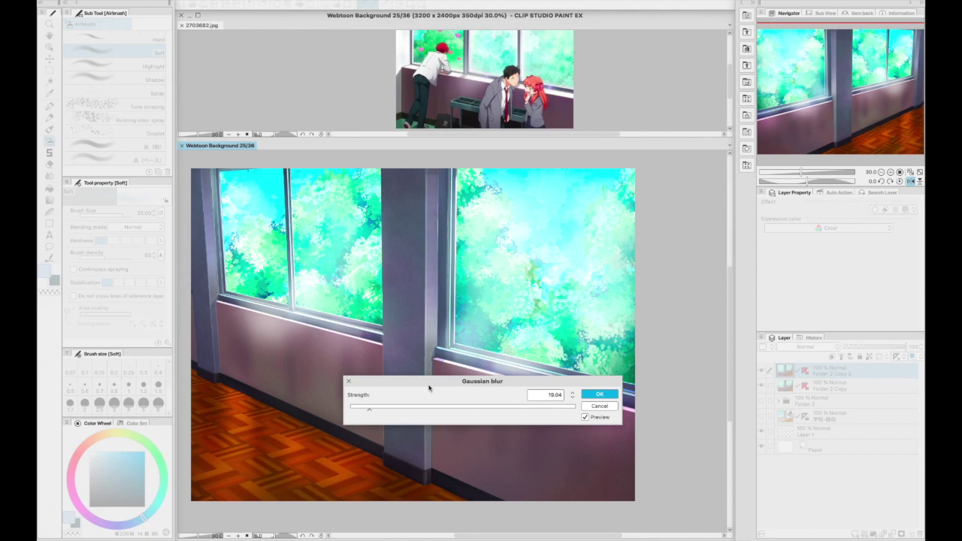
left_click(599, 393)
mouse_move(903, 347)
left_mouse_down()
mouse_move(869, 345)
mouse_move(905, 346)
left_mouse_up()
key("ctrl+c")
key("ctrl+v")
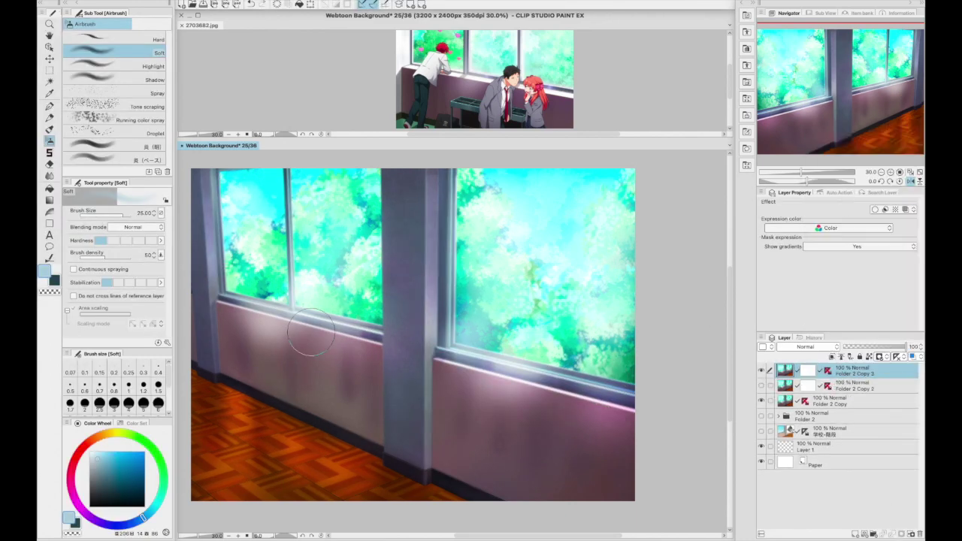
Select the panes of both windows, mask the top blurred copy to them and clear the selection
key("m")
left_click_drag(219, 169, 287, 303)
left_click_drag(292, 171, 381, 324)
left_click_drag(456, 169, 662, 391)
left_click(323, 1)
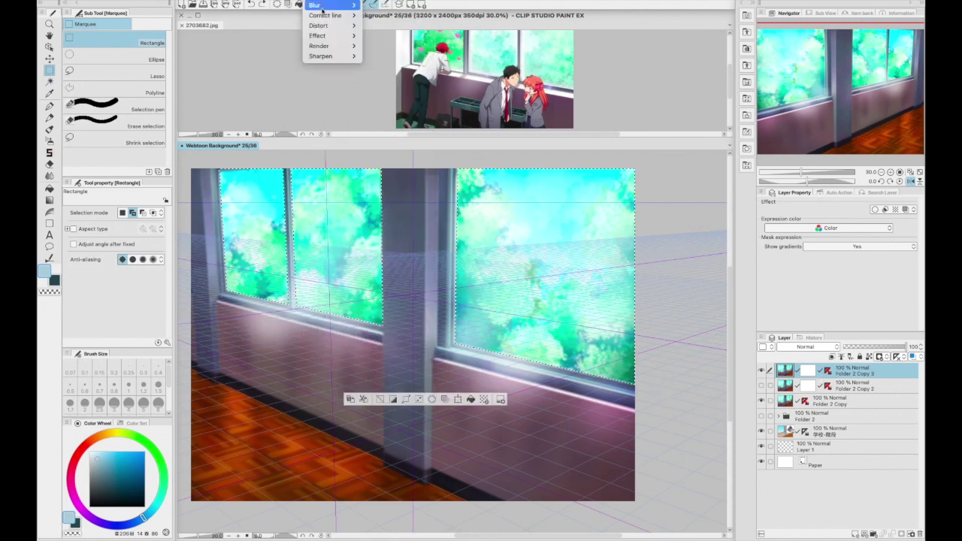
left_click(285, 37)
key("ctrl+d")
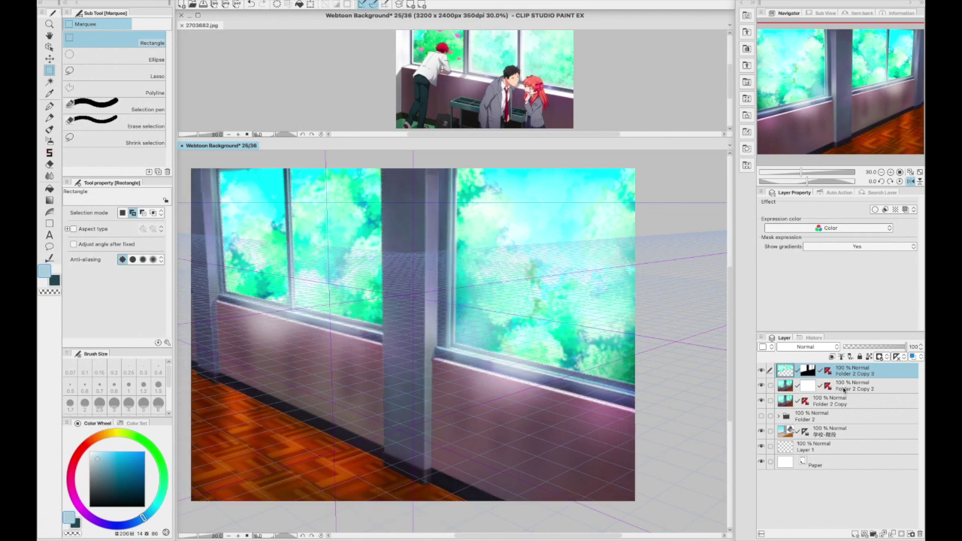
Select the blurred layer Folder 2 Copy 2, hide the 3D model layer and lower the blurred layer's opacity to 22%
left_click(843, 388)
left_click(289, 0)
left_click(365, 108)
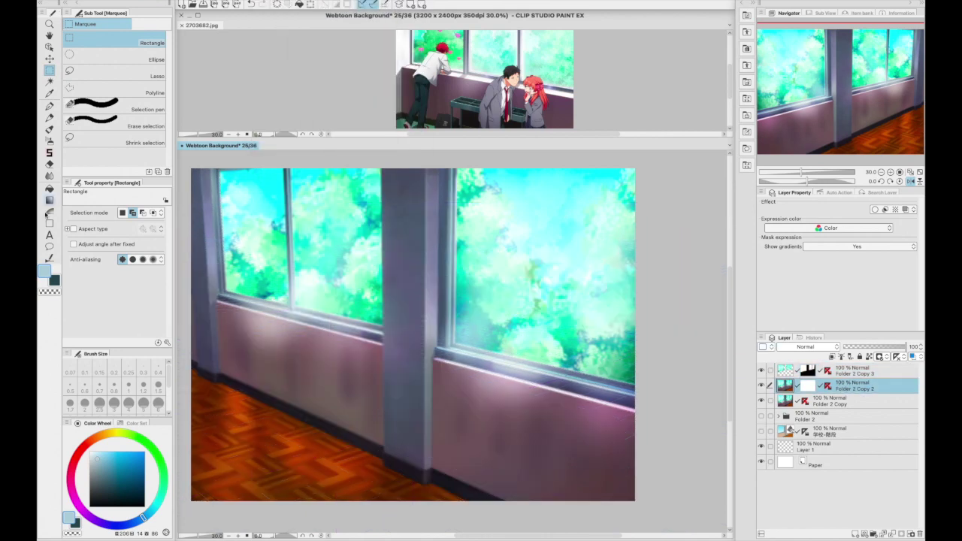
key("b")
left_click_drag(874, 347, 857, 344)
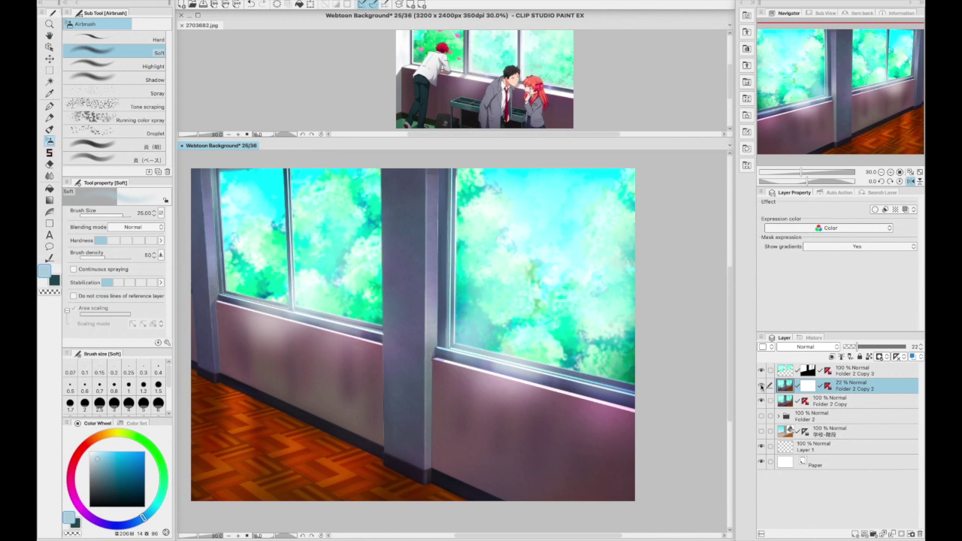
Set Folder 2 Copy 2 to Overlay blending at low opacity and merge the Folder 2 copies into one layer
left_click(806, 346)
left_click(799, 199)
left_click_drag(871, 341, 855, 345)
left_click(852, 370, "shift")
key("ctrl+shift+alt+e")
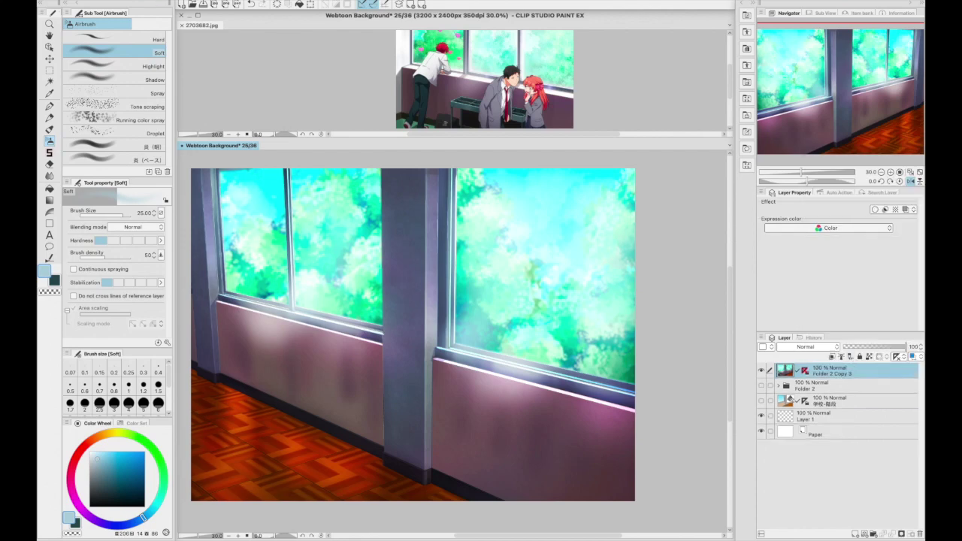
Start a Color balance correction on the merged layer, shifting the half tones toward cyan, green and blue
left_click(162, 0)
mouse_move(258, 204)
left_click(343, 267)
left_click_drag(523, 439, 518, 475)
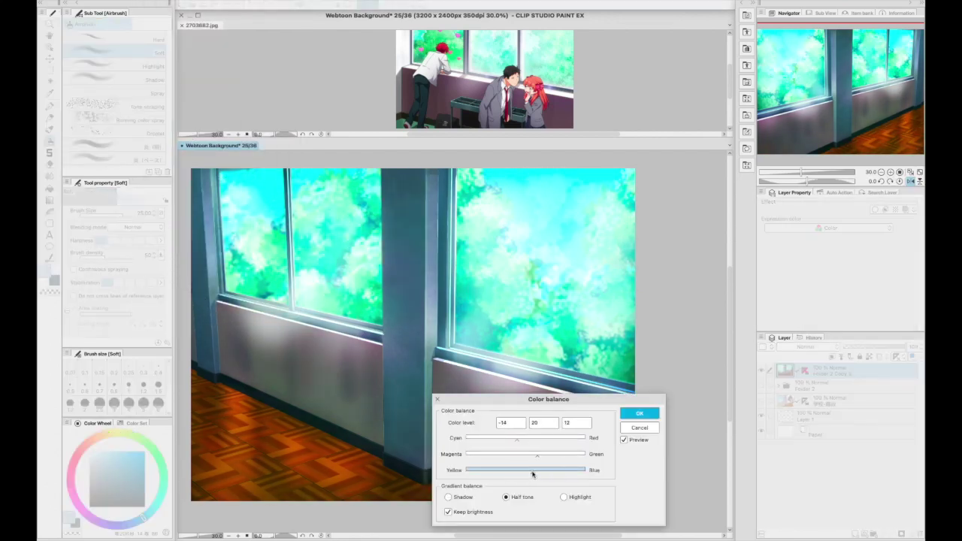
left_click(537, 455)
left_click(515, 438)
Adjust the shadow color balance, set the highlight levels to -1, 3 and 3 with Keep brightness enabled, and apply the correction
left_click(447, 496)
left_click(528, 469)
left_click(526, 455)
left_click(519, 439)
left_click(527, 470)
left_click(530, 455)
left_click(527, 456)
left_click(522, 439)
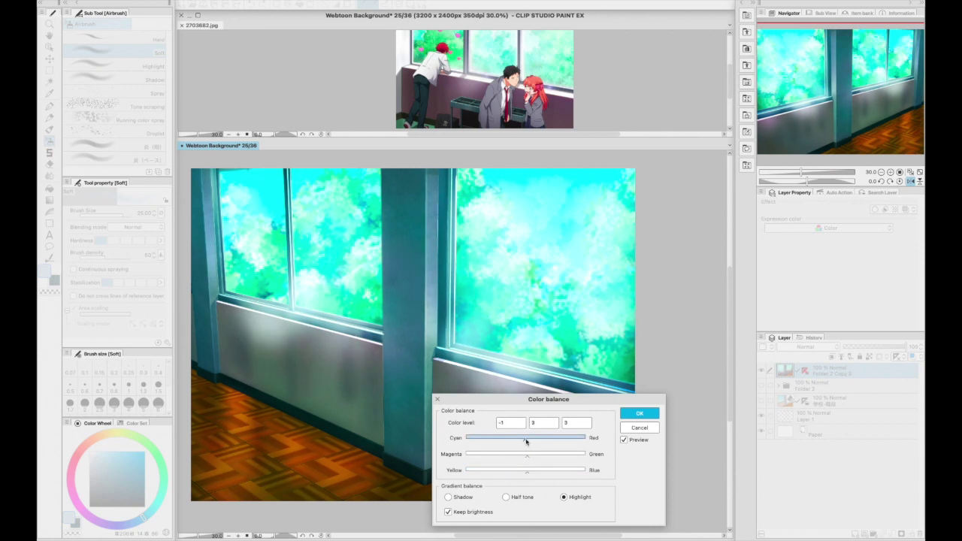
left_click(636, 413)
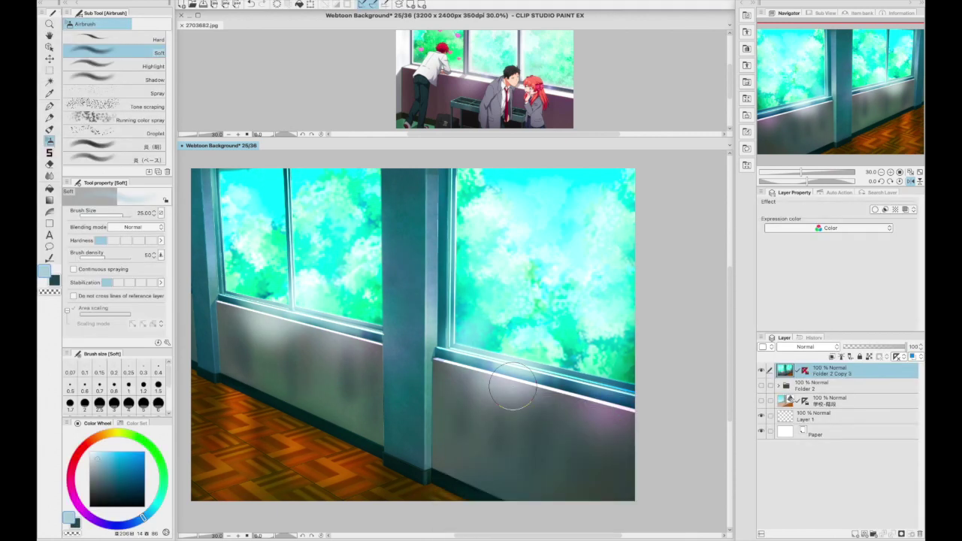
Add a Screen layer on top and airbrush a light blue glow over the windows with the brush at size 100, undoing the last stroke
key("ctrl+shift+n")
left_click(803, 347)
left_click(802, 162)
scroll(332, 290, "down", 1)
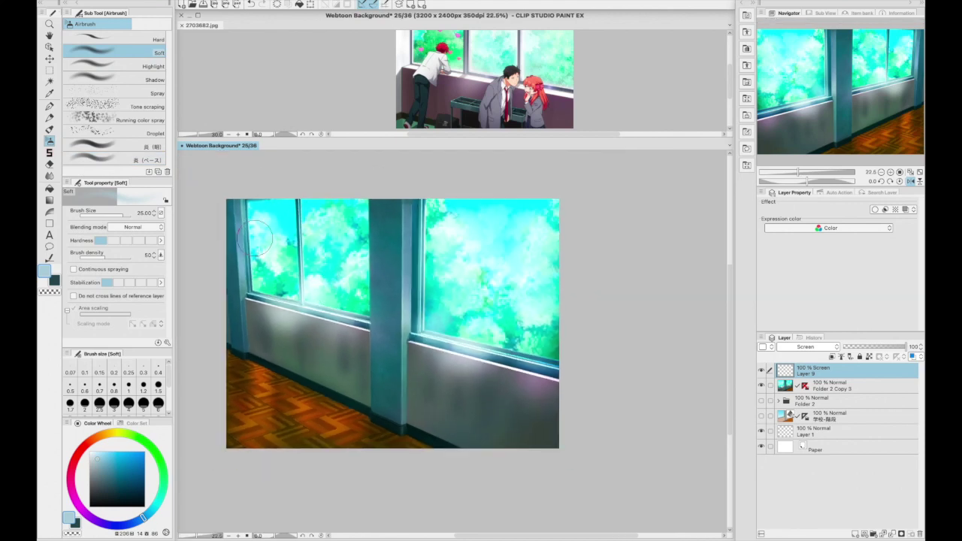
key("bracketright")
key("bracketright")
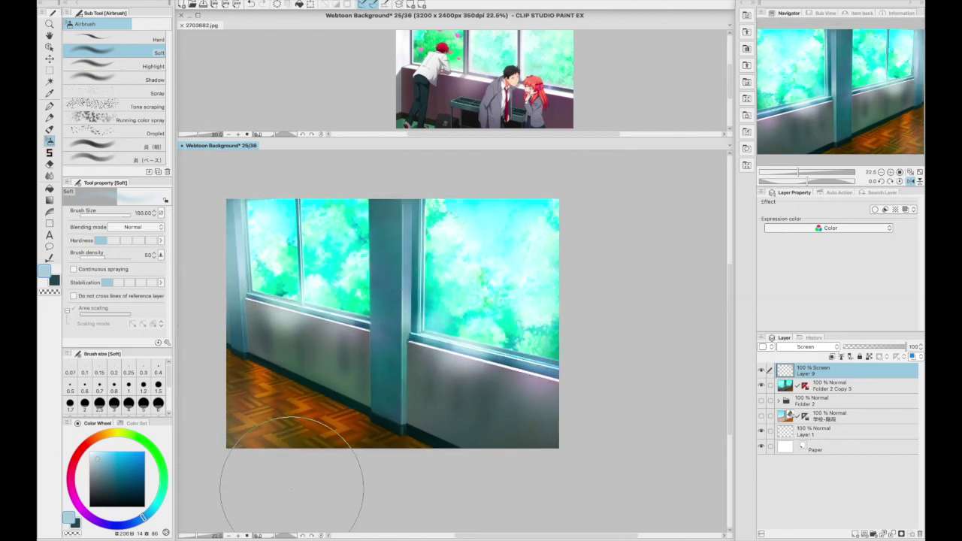
key("ctrl+z")
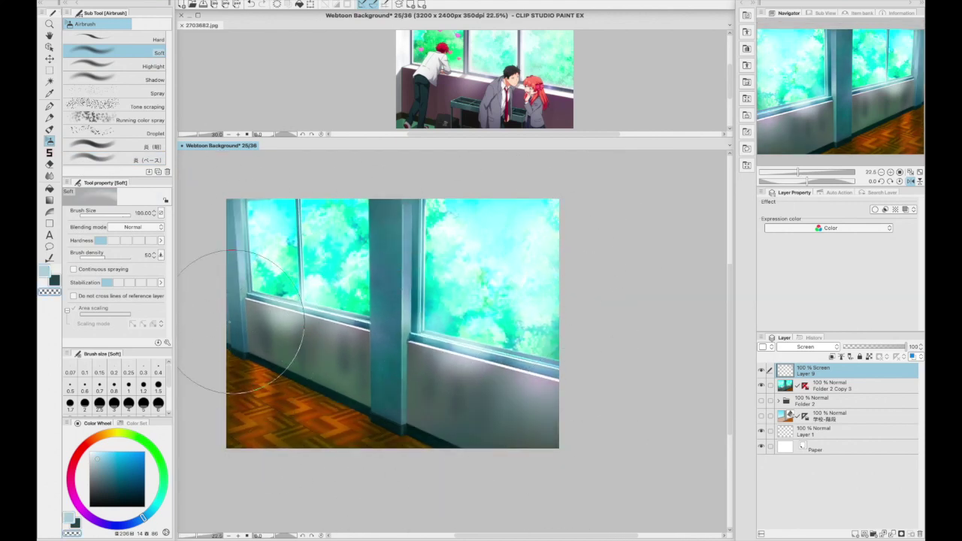
Try to airbrush a brown glow sampled from the floor along the floor's lower edge
left_click(301, 421, "alt")
mouse_move(318, 453)
left_mouse_down()
mouse_move(360, 468)
mouse_move(450, 466)
left_mouse_up()
key("ctrl+z")
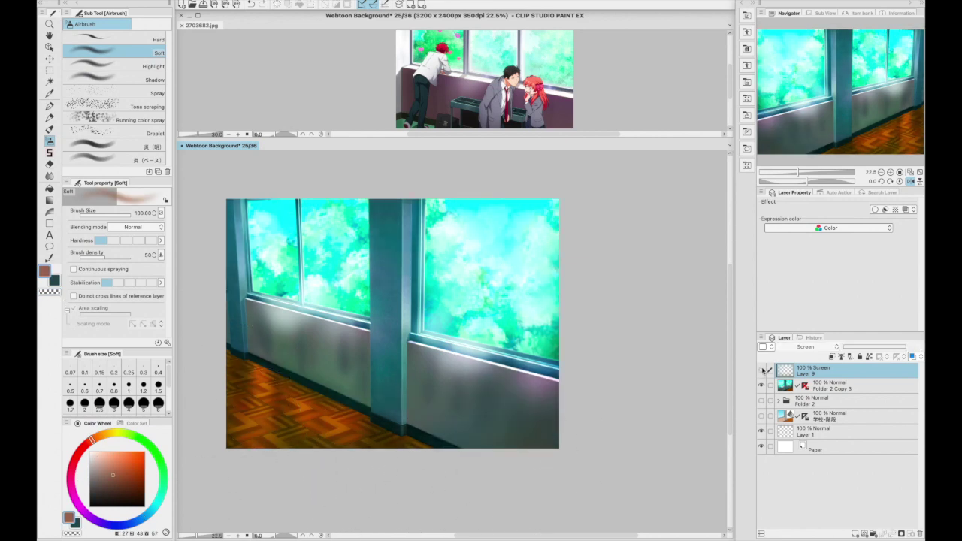
Reduce the Soft airbrush to size 50 and set transparent color for softening the glow on the Screen layer
key("bracketleft")
key("bracketleft")
key("bracketleft")
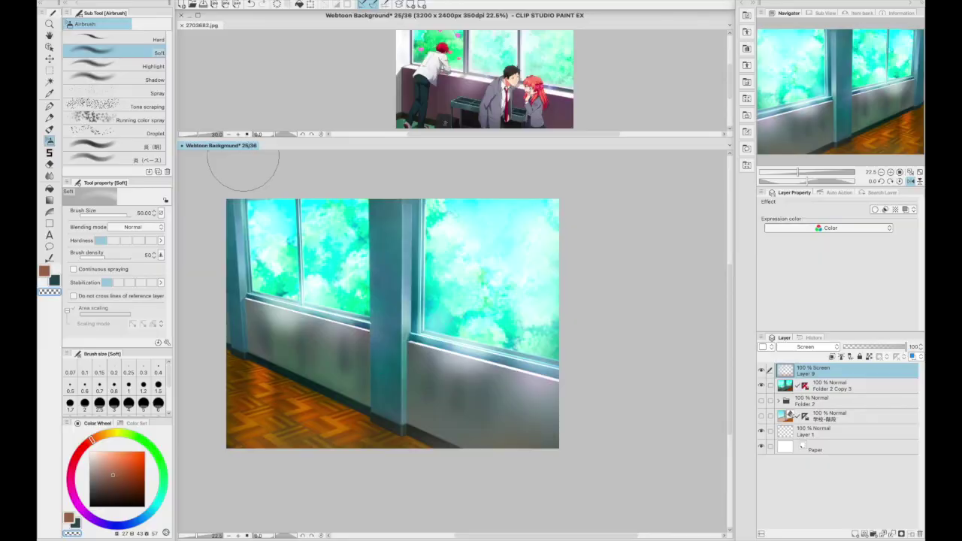